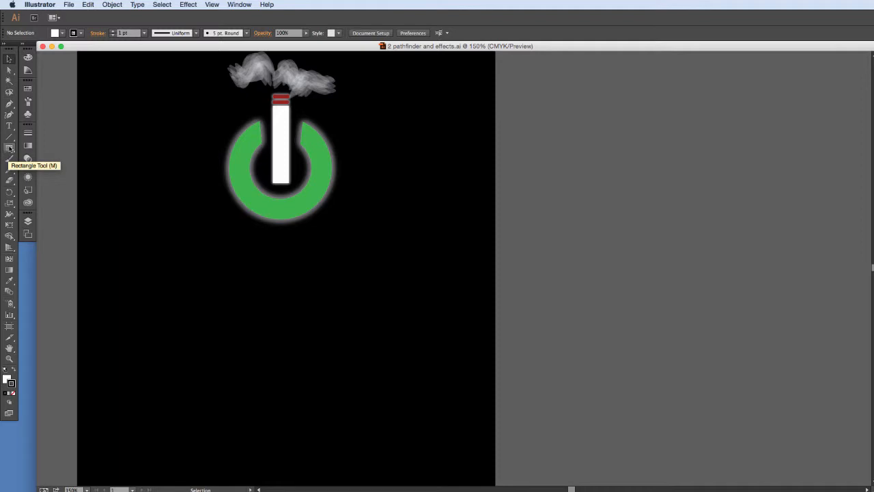
- Detach the group of shape tools as a floating palette on the canvas beside the existing logo
left_click(9, 147)
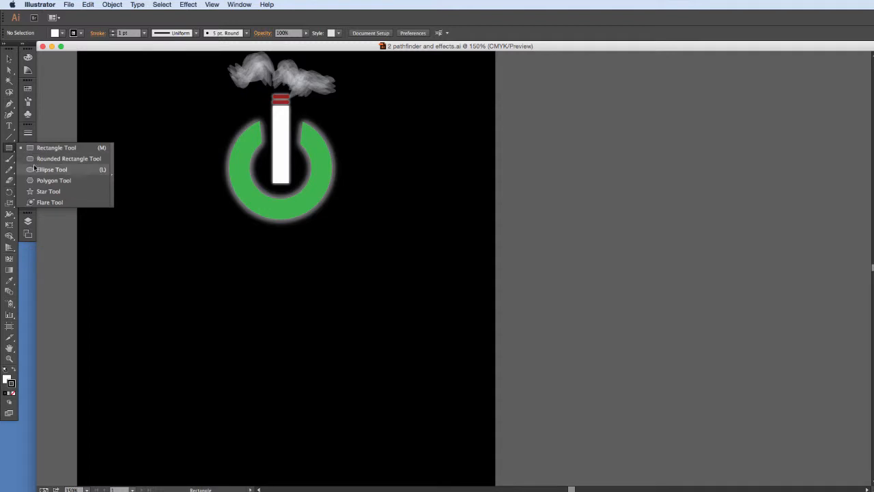
left_click(41, 149)
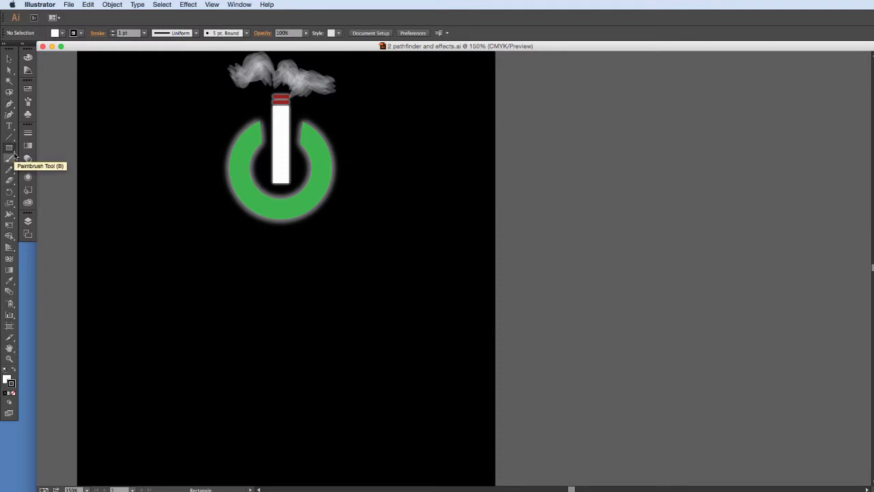
left_click(9, 149)
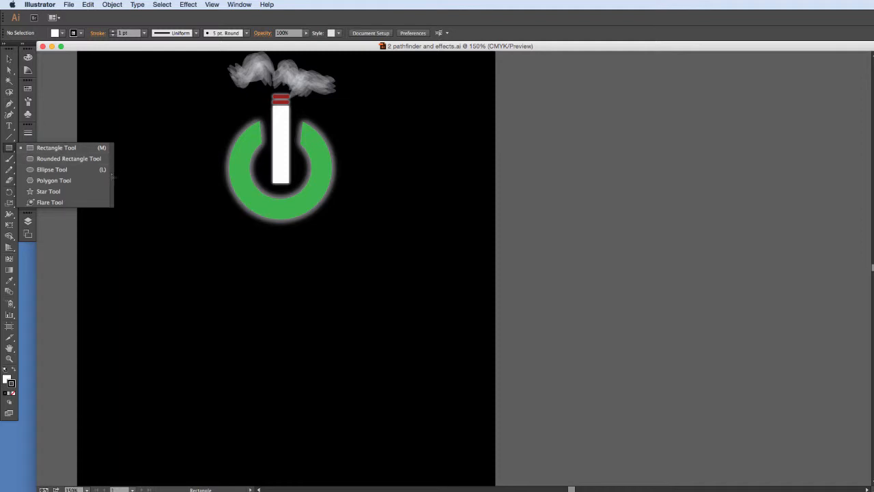
left_click(113, 179)
left_click_drag(69, 159, 160, 231)
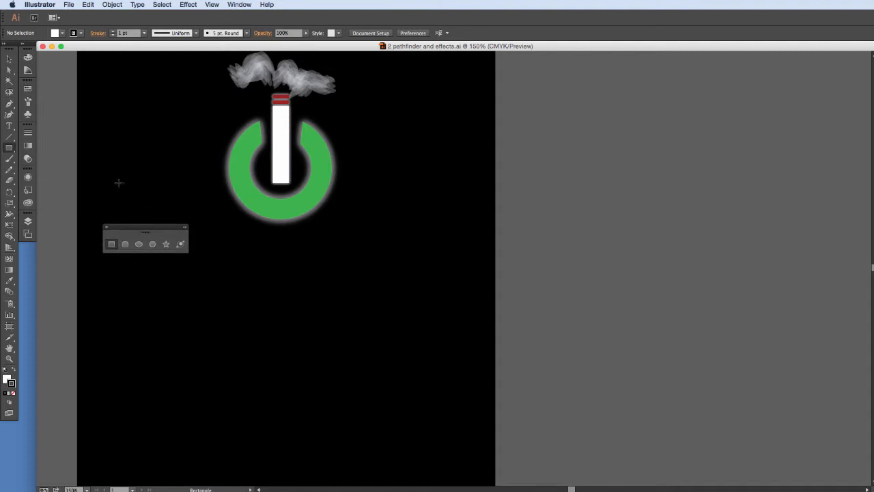
- Show the Pathfinder controls and place them on the canvas beside the existing logo
left_click(240, 5)
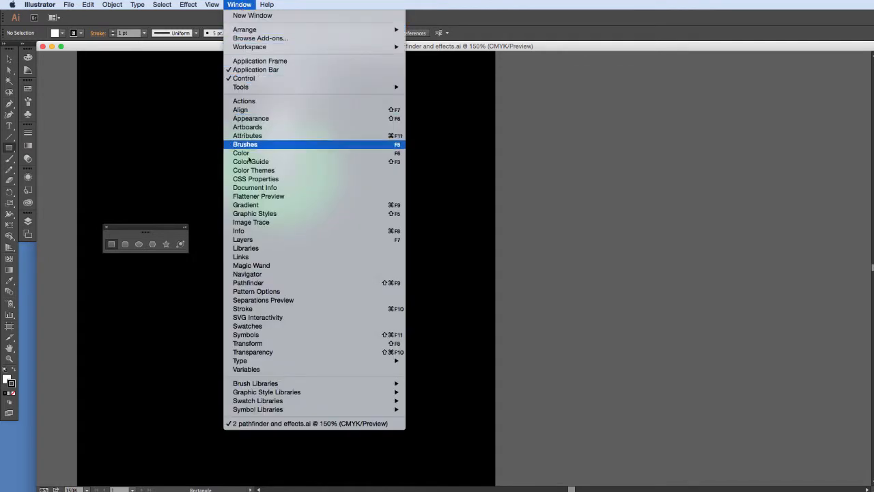
left_click(241, 285)
left_click_drag(311, 183, 445, 186)
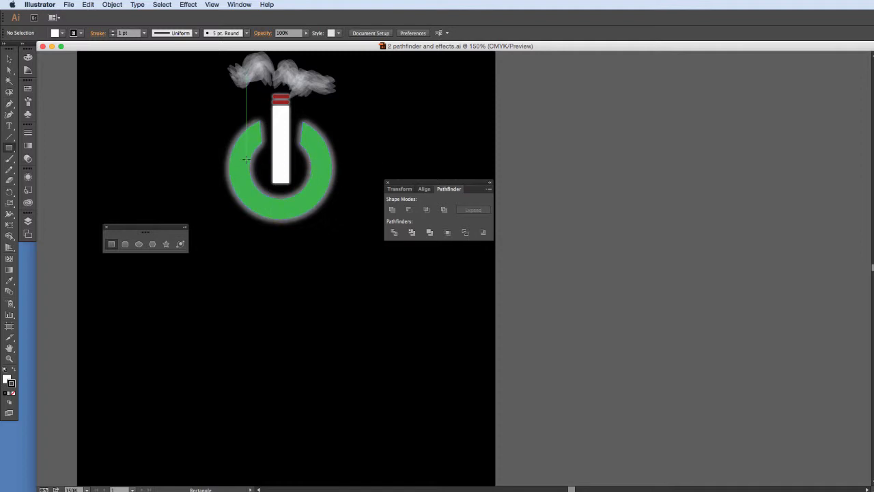
- Detach Brushes from its group as a floating palette and arrange it directly beneath the Pathfinder controls
left_click(25, 104)
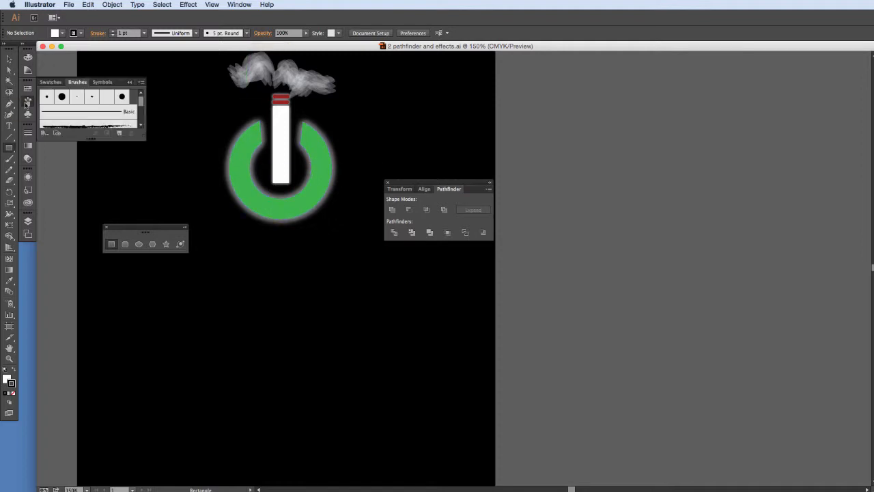
mouse_move(78, 82)
left_mouse_down()
mouse_move(140, 160)
mouse_move(341, 290)
mouse_move(407, 268)
mouse_move(399, 254)
left_mouse_up()
left_click(129, 83)
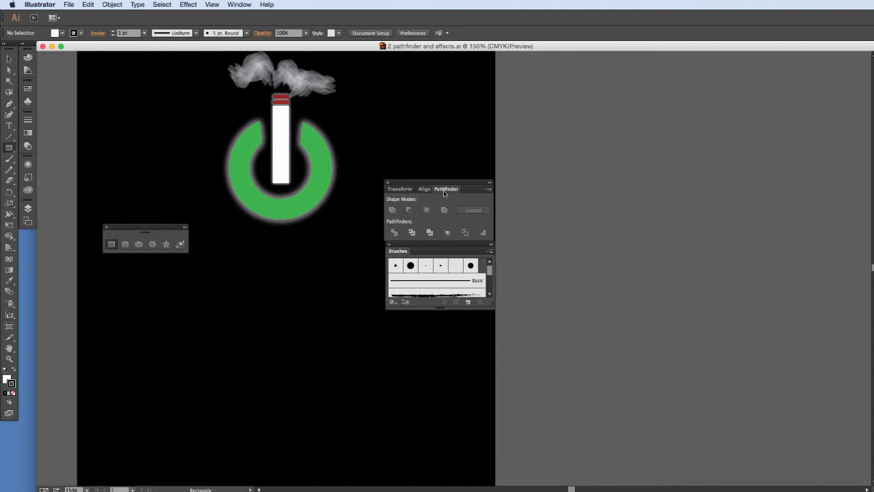
left_click_drag(432, 182, 432, 173)
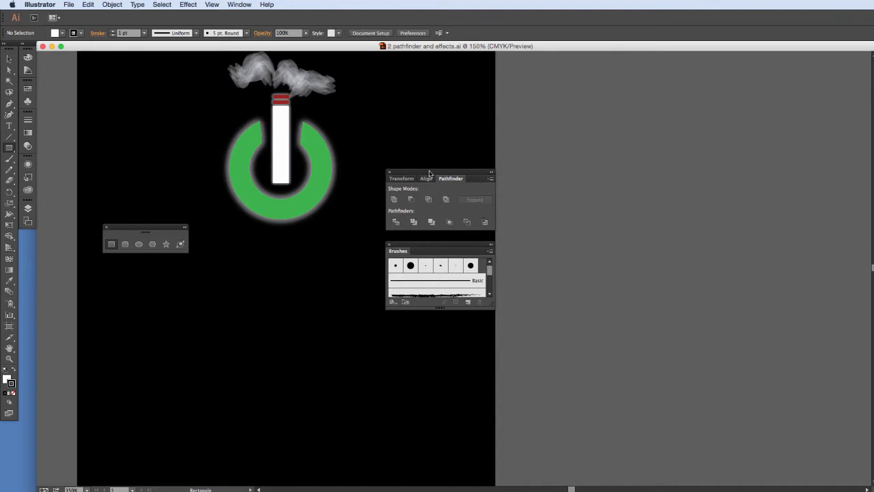
- Draw two concentric circles below the existing logo, about 142 pt and about 92 pt in diameter
left_click(138, 245)
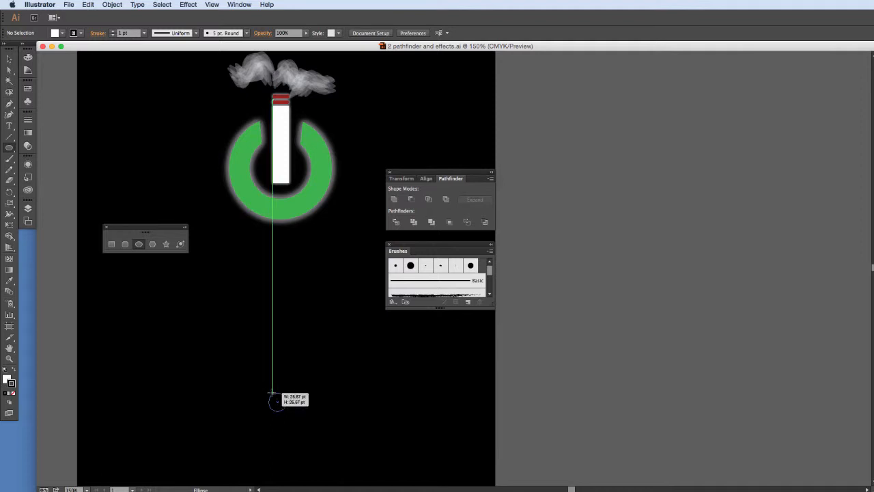
left_click_drag(277, 402, 228, 375)
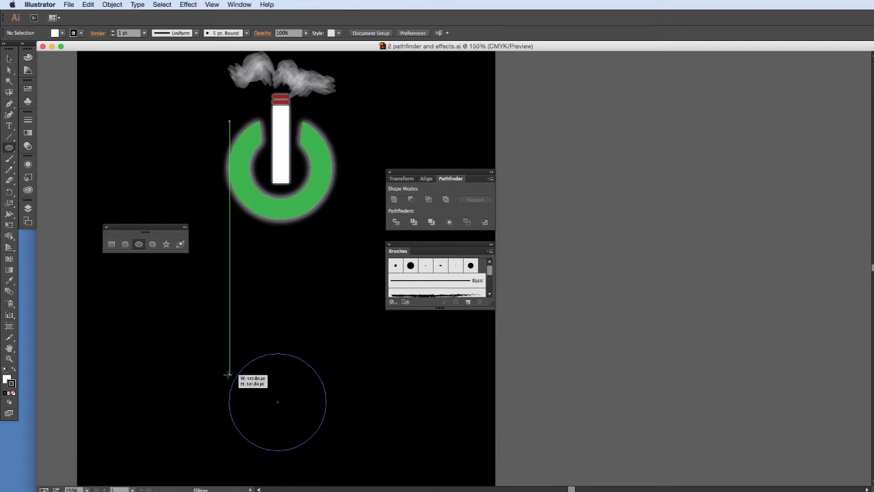
left_click_drag(229, 375, 228, 375)
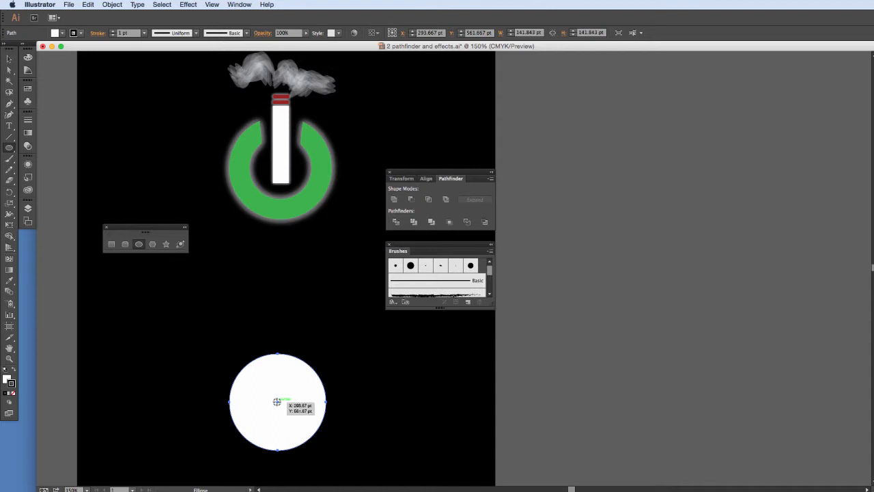
left_click_drag(277, 403, 245, 388)
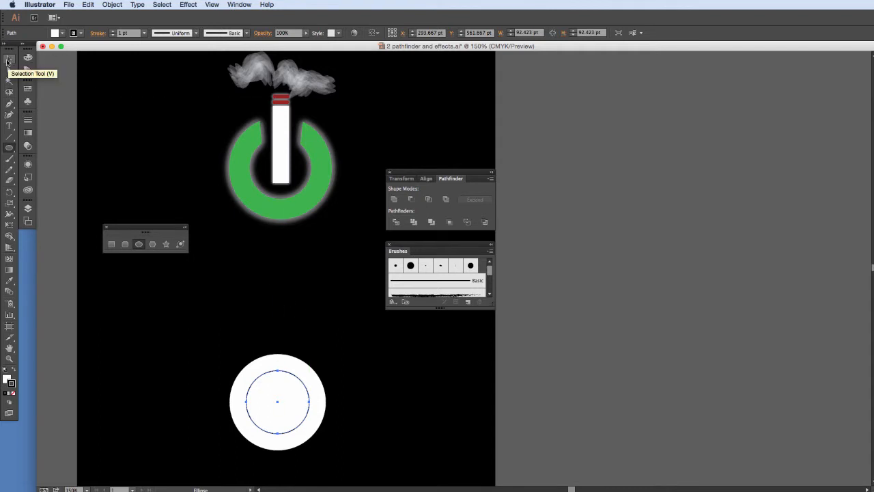
- Cut the inner circle out of the outer circle with Minus Front to form a ring
key("v")
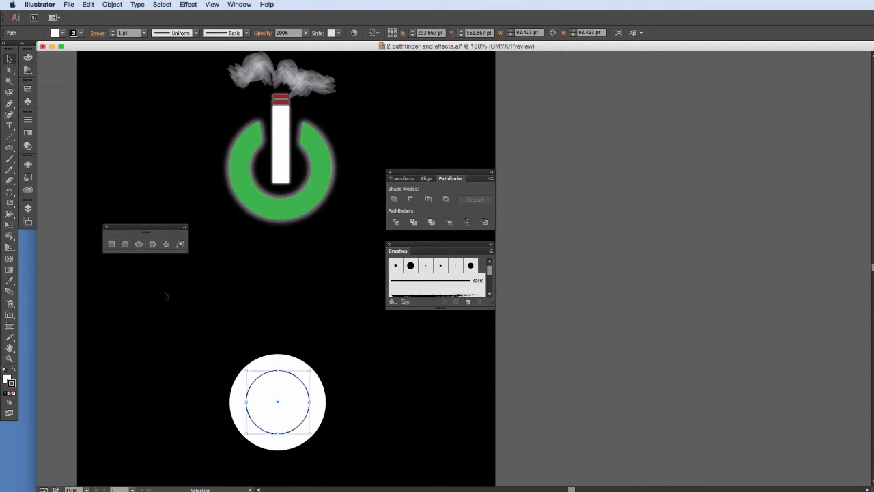
left_click(279, 364, "shift")
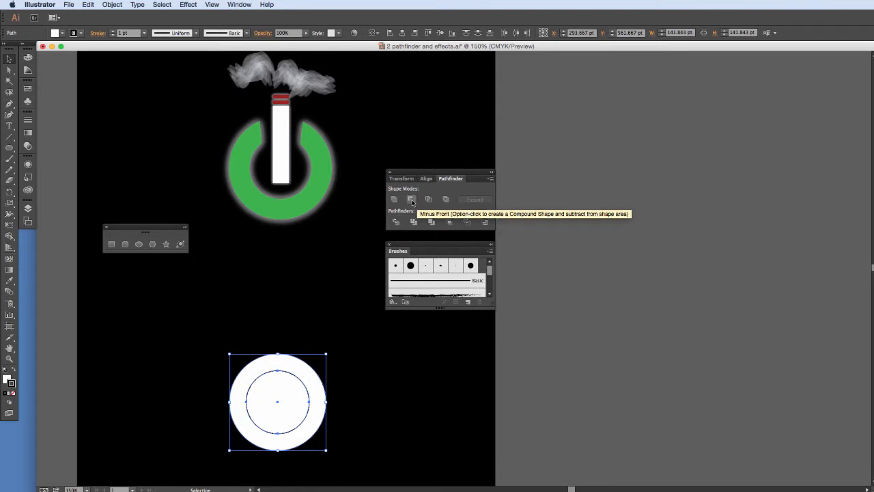
left_click(411, 199)
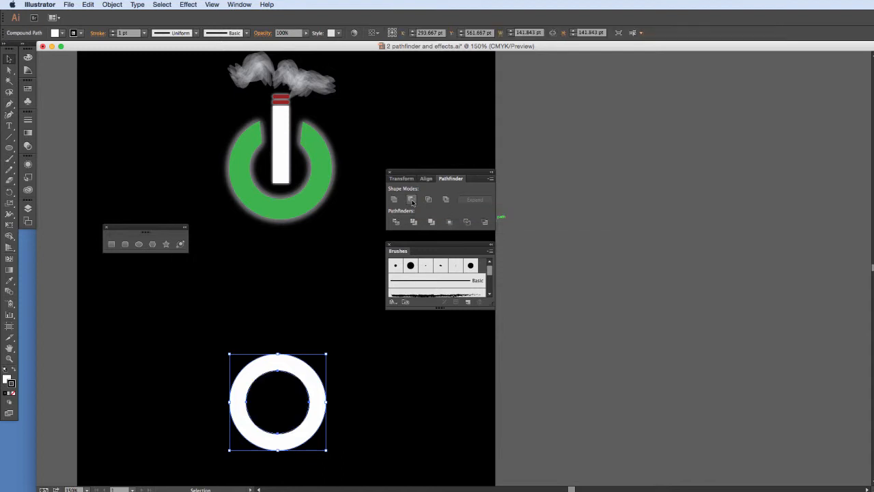
- Fill the ring with the same green as the existing logo and set its stroke to none
left_click(28, 89)
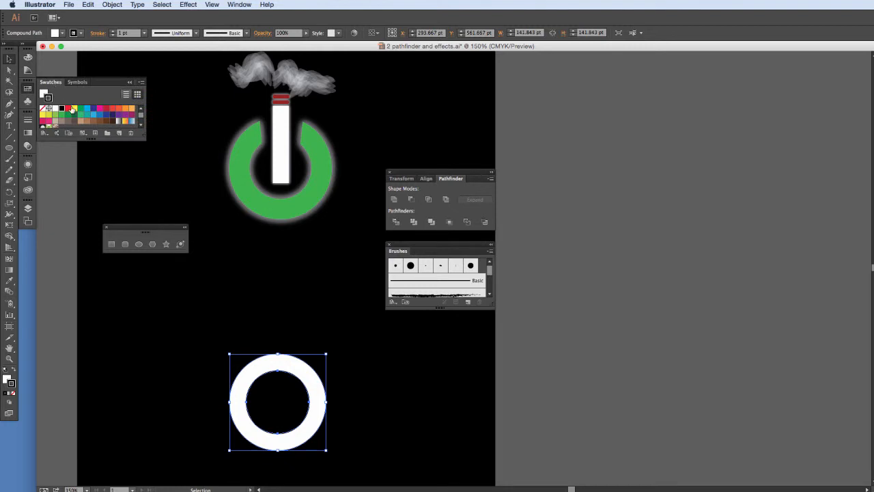
left_click(61, 115)
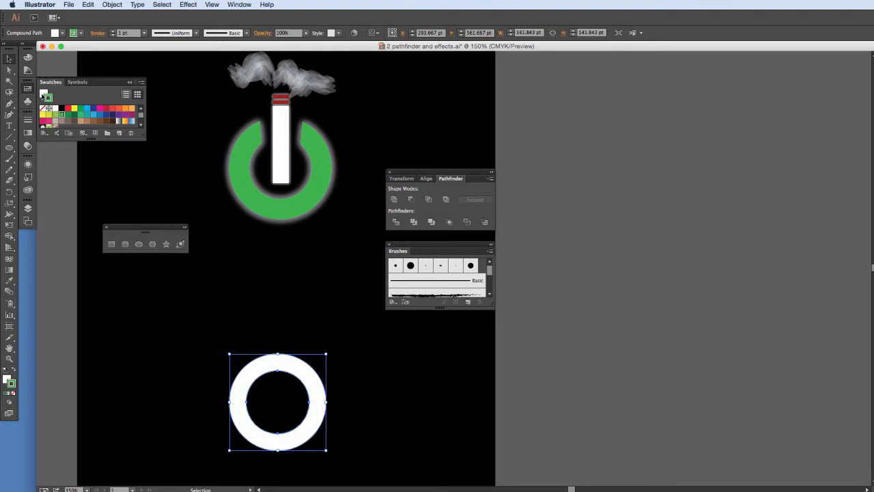
left_click(42, 94)
left_click(61, 115)
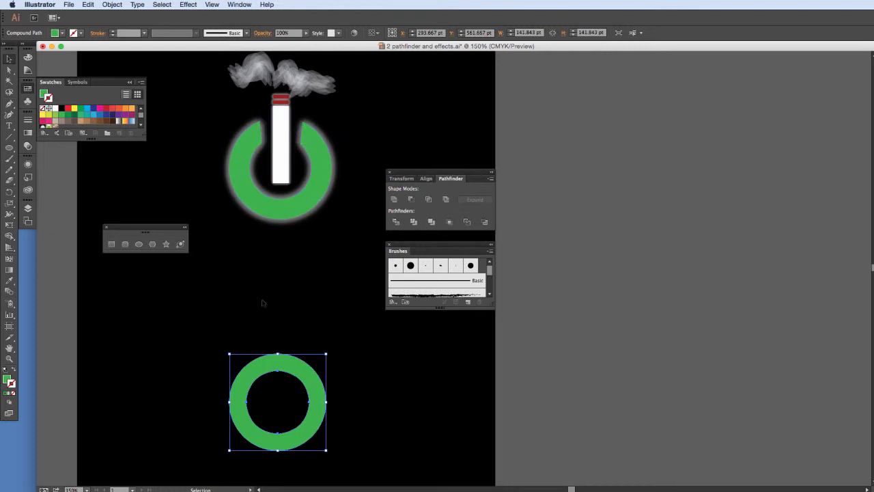
- Draw a rectangle about 55 by 64 pt over the ring's top and move its two lower corners inward to taper it
left_click(112, 244)
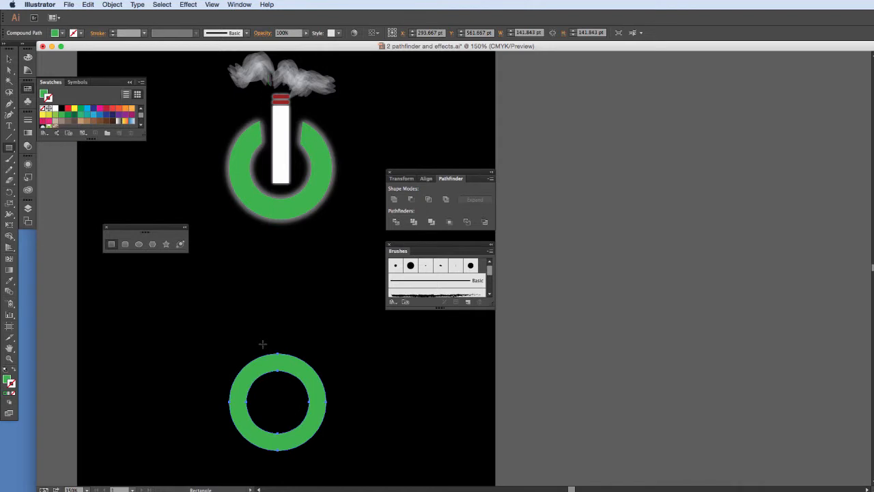
left_click_drag(261, 344, 298, 388)
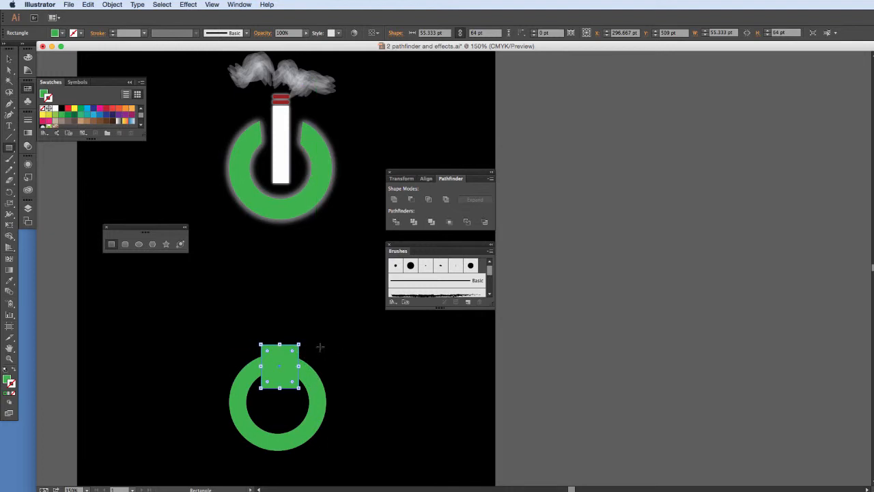
key("a")
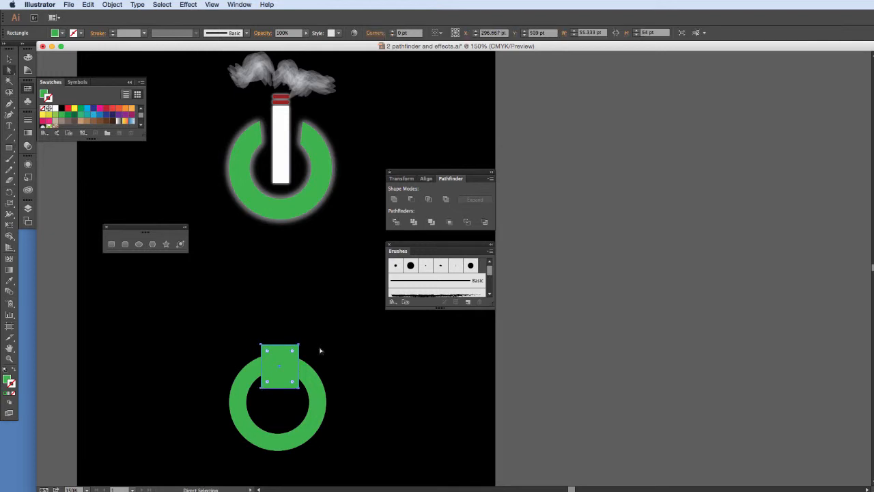
left_click(299, 386)
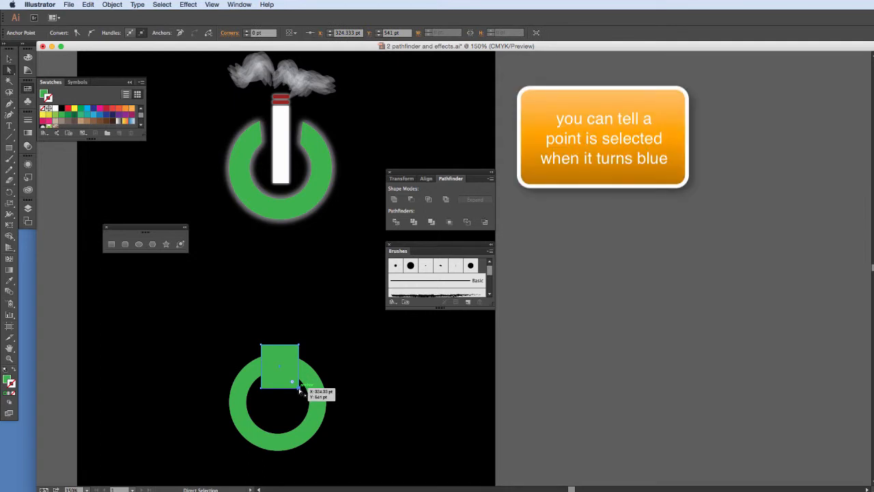
left_click_drag(298, 391, 270, 390)
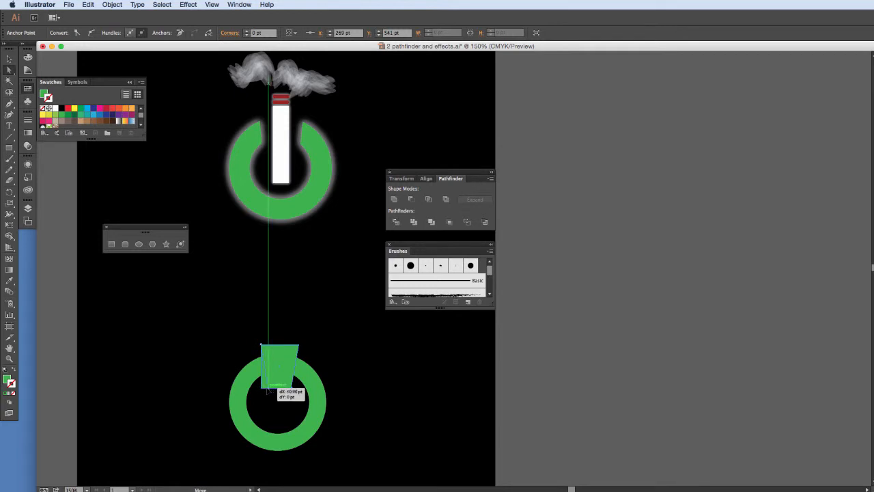
left_click_drag(268, 391, 268, 390)
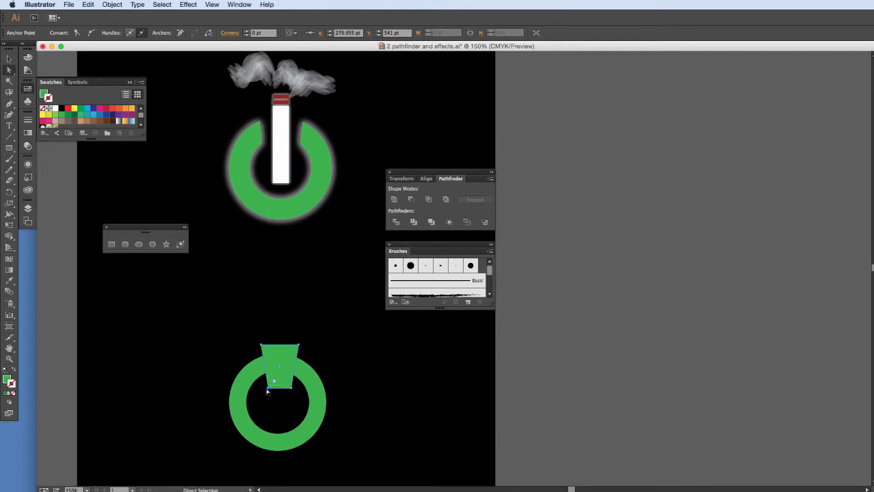
- Subtract the tapered shape from the green ring with Minus Front to open a gap at its top, and deselect it
key("v")
left_click(316, 392)
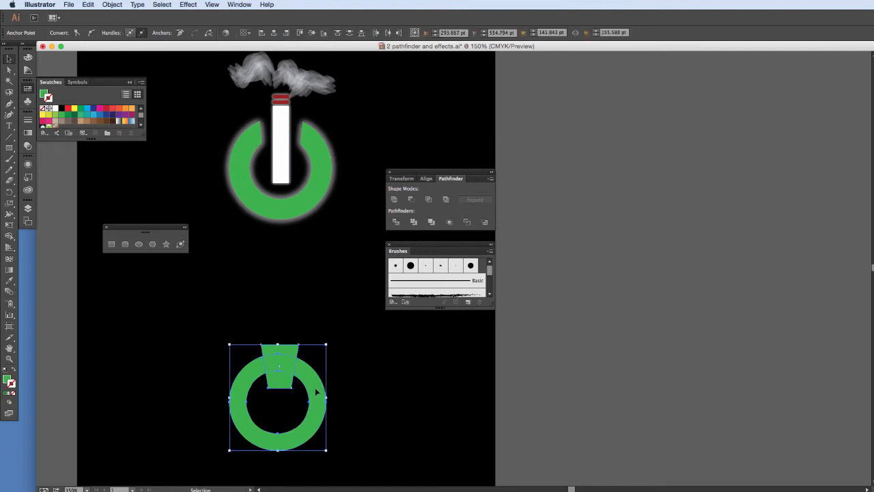
left_click(411, 199)
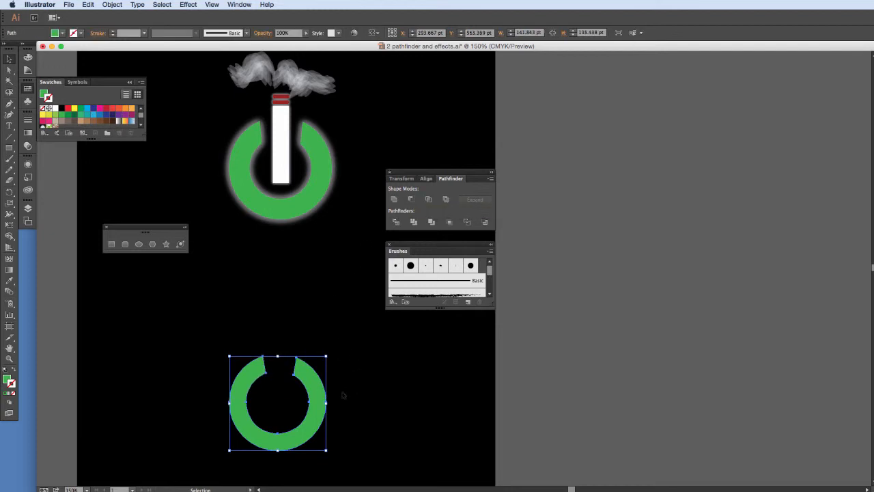
left_click(284, 407)
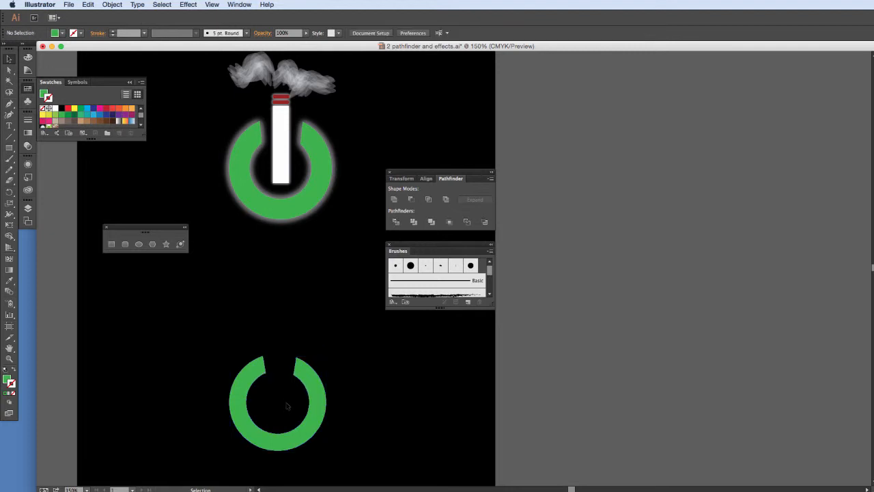
- Draw a white vertical rectangle about 26 by 121 pt through the gap of the green ring
left_click(112, 244)
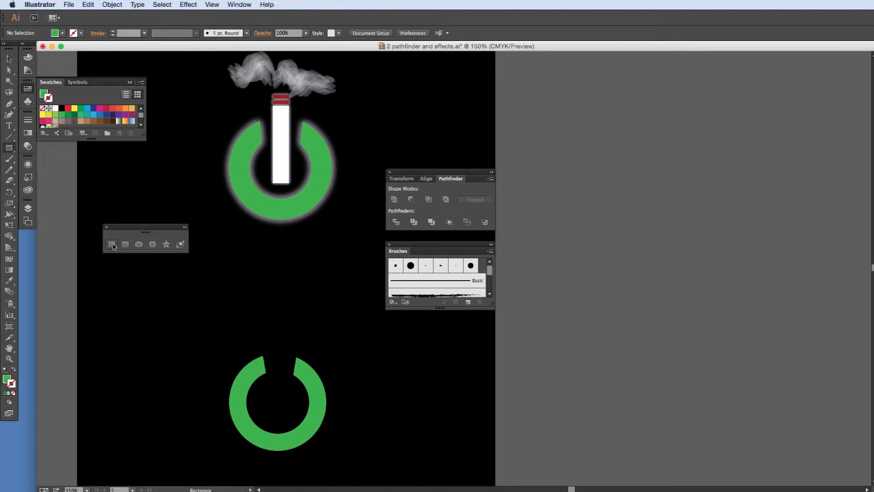
left_click(45, 95)
left_click(55, 107)
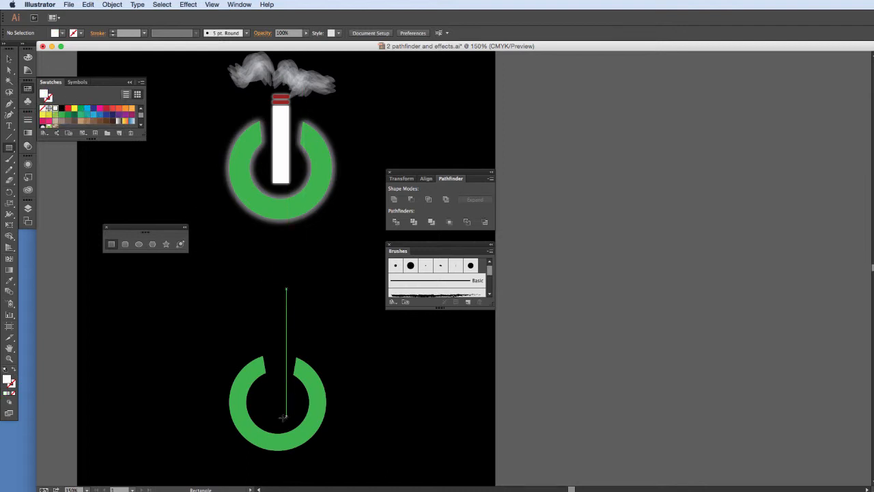
left_click_drag(287, 418, 264, 337)
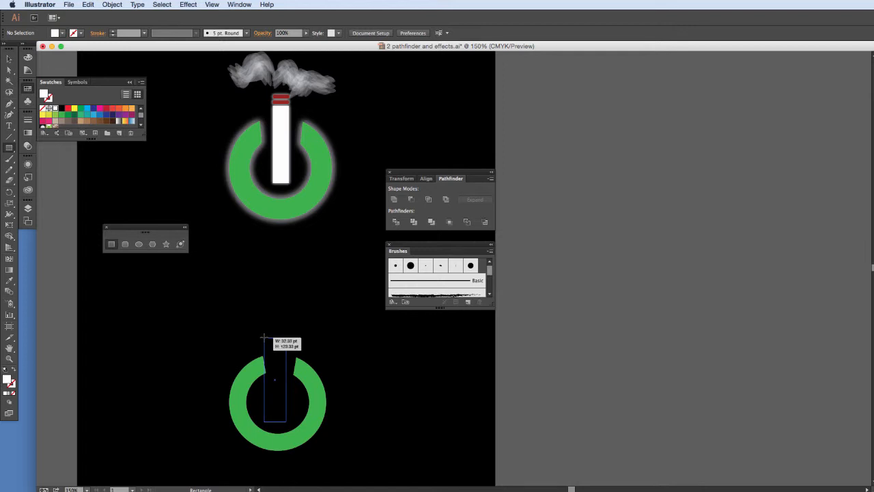
left_click_drag(264, 336, 269, 340)
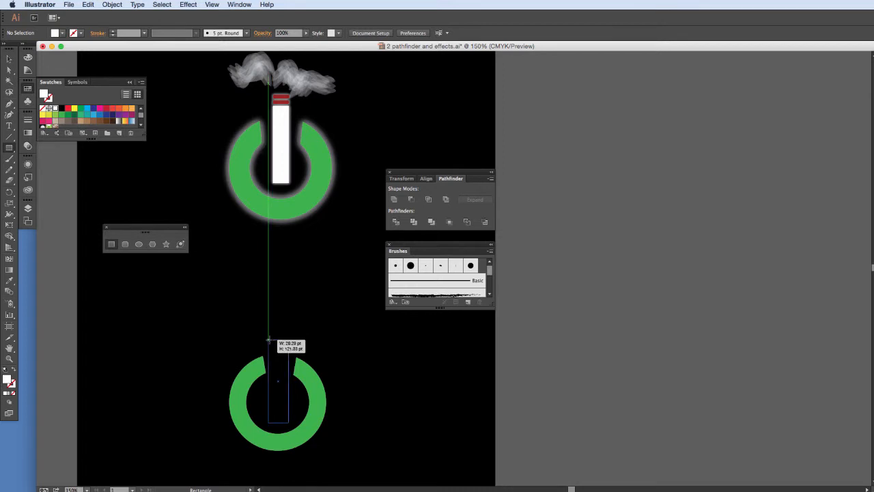
left_click_drag(268, 339, 271, 340)
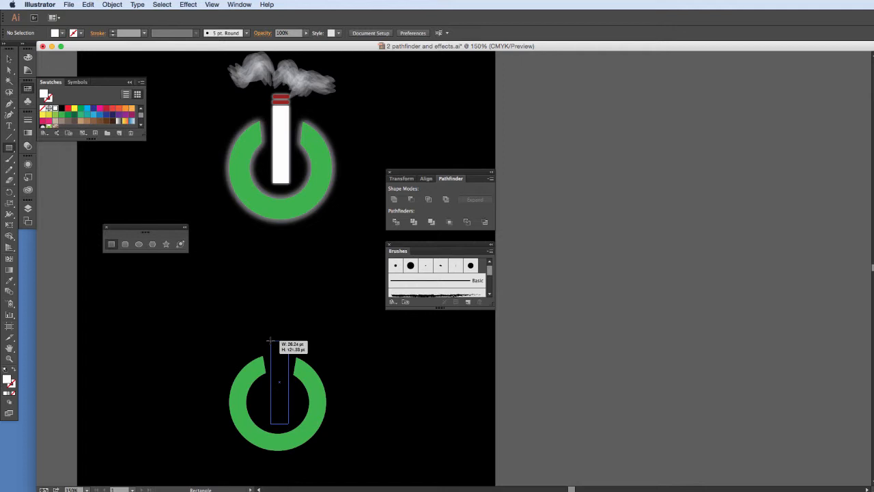
left_click_drag(270, 340, 270, 340)
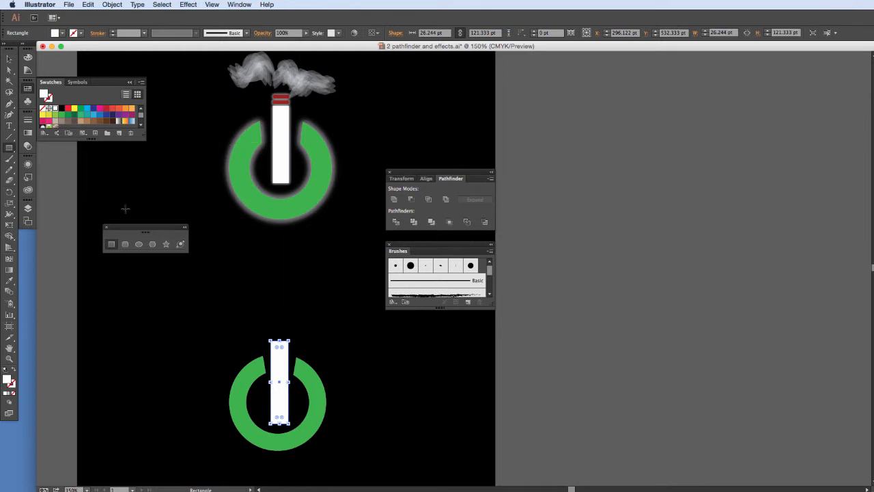
- Draw a red rounded rectangle about 26 by 7 pt just above the white vertical rectangle
left_click(125, 244)
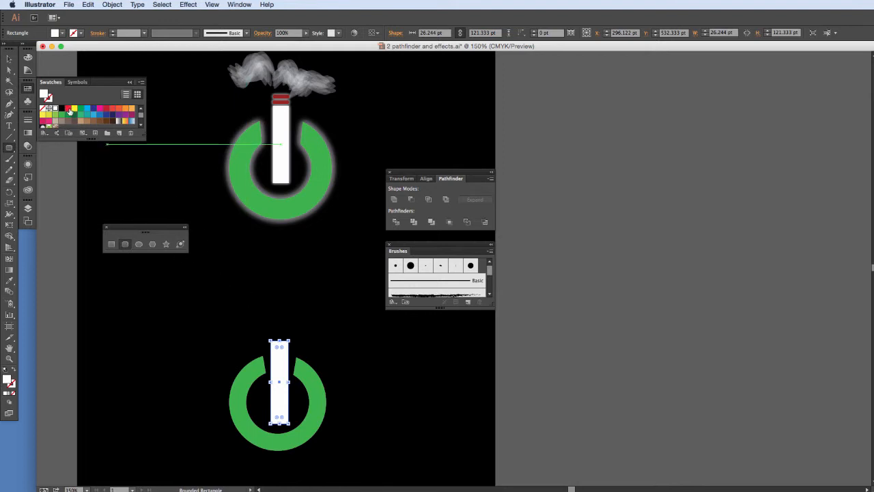
key("super+shift+a")
left_click(68, 108)
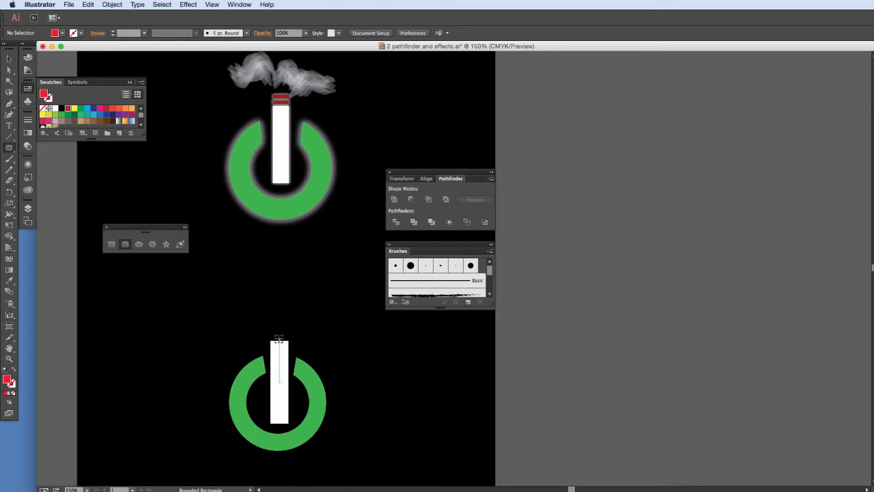
left_click_drag(279, 339, 268, 333)
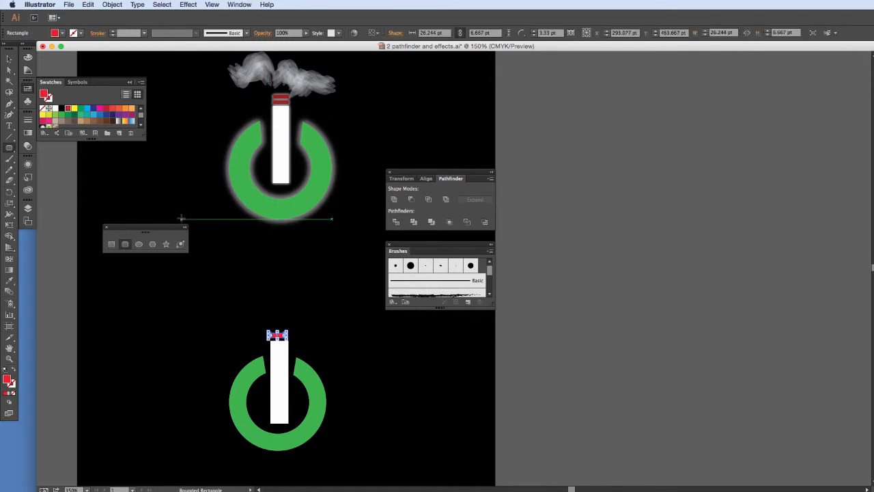
- Centre the red rounded rectangle over the white bar, move it slightly closer to the bar's top, and deselect it
key("a")
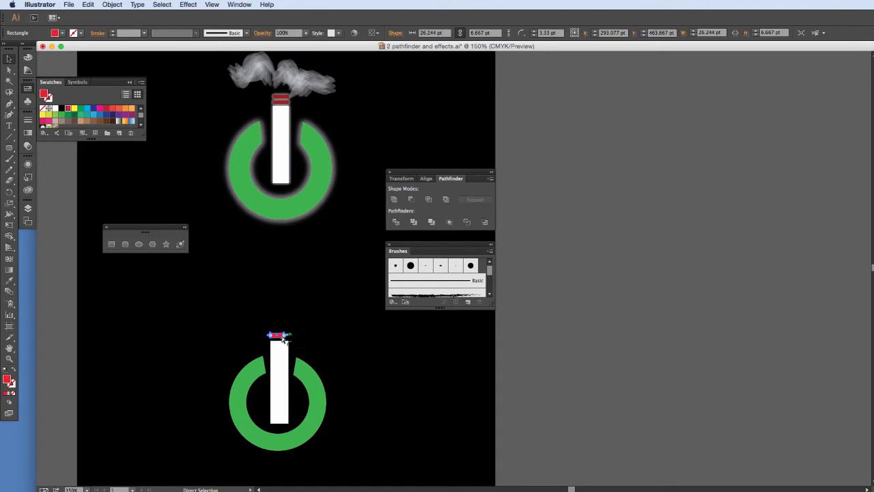
key("super+equal")
key("super+equal")
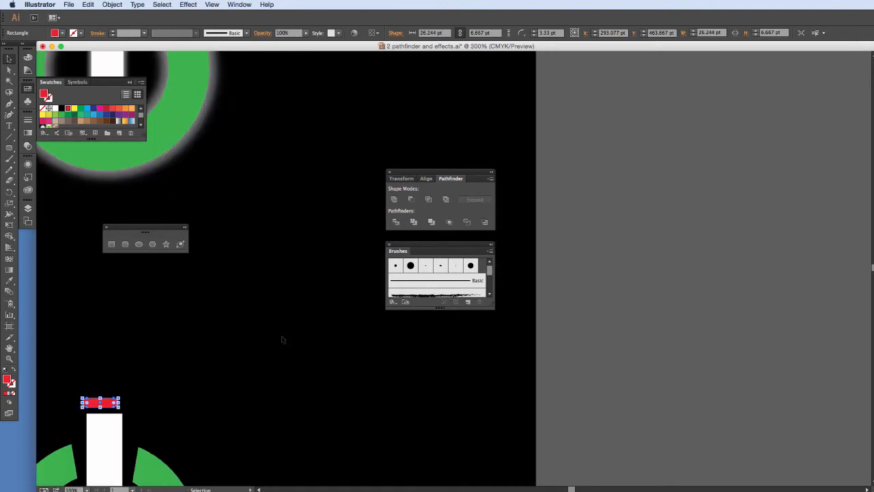
key("space")
left_click_drag(199, 427, 289, 423)
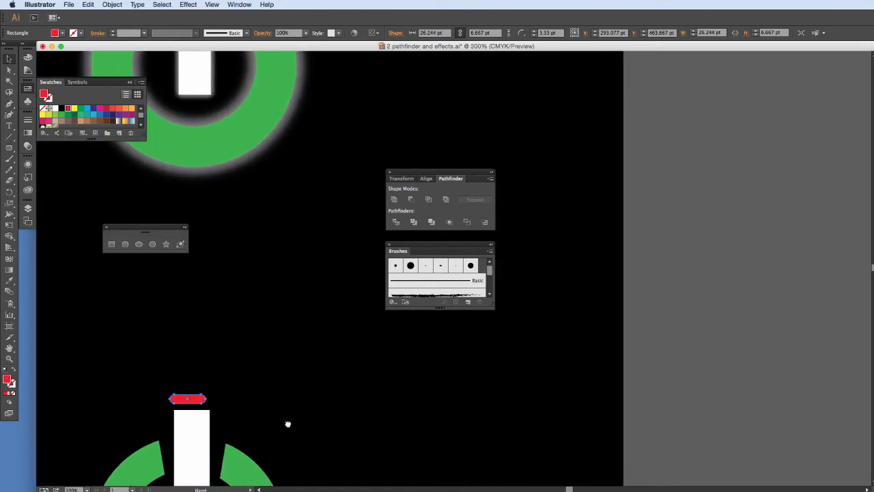
left_click_drag(203, 399, 207, 398)
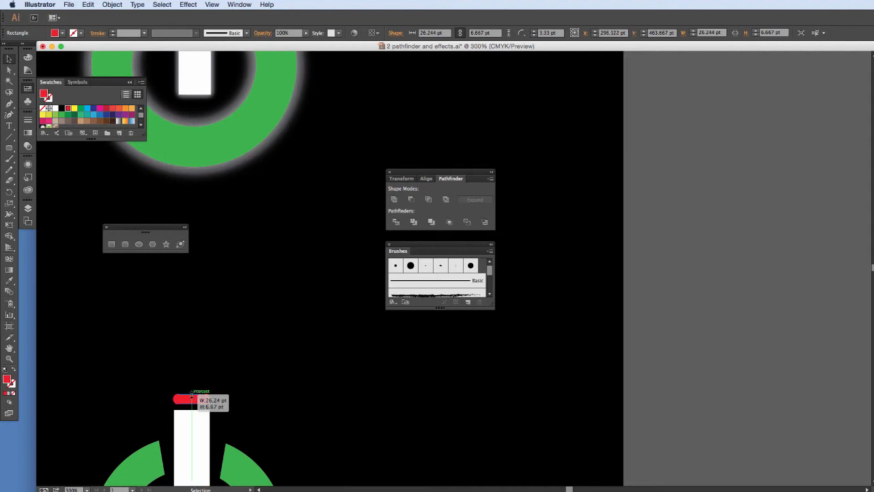
key("super+shift+a")
left_click(204, 400)
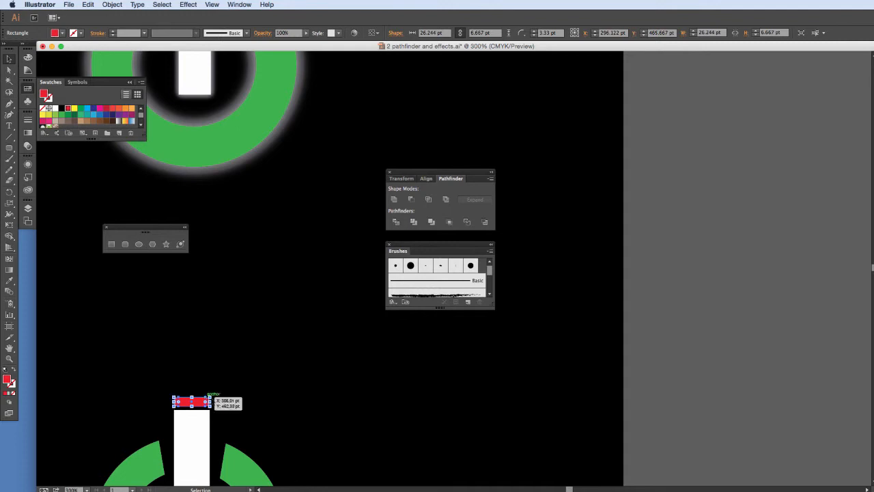
left_click(244, 401)
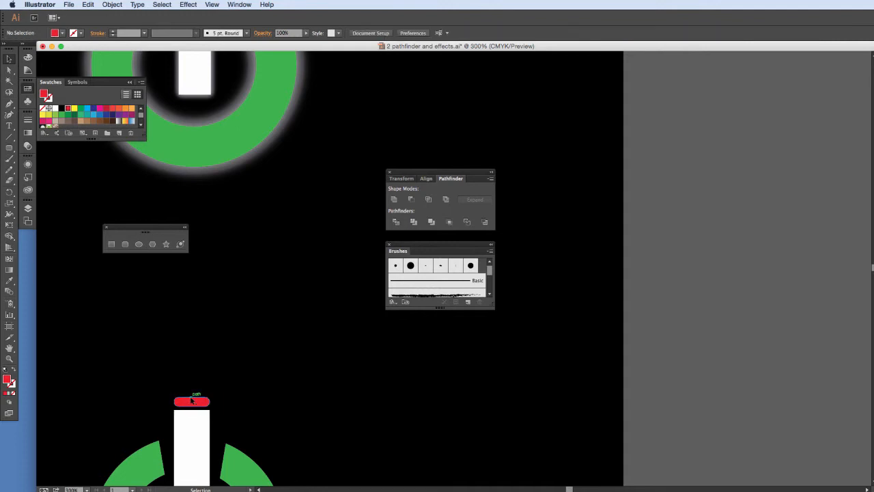
- Set the red rounded rectangle's corner radius to 2 pt and reduce its height to about 4 pt
left_click(193, 402)
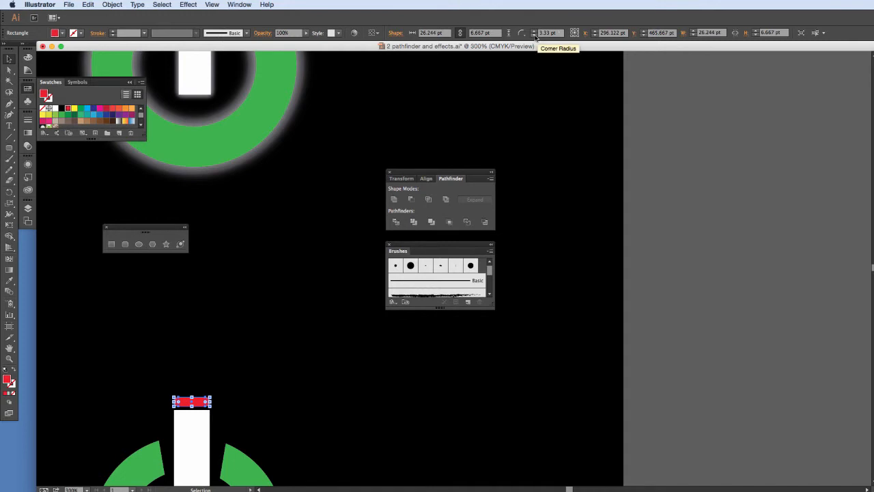
left_click(535, 35)
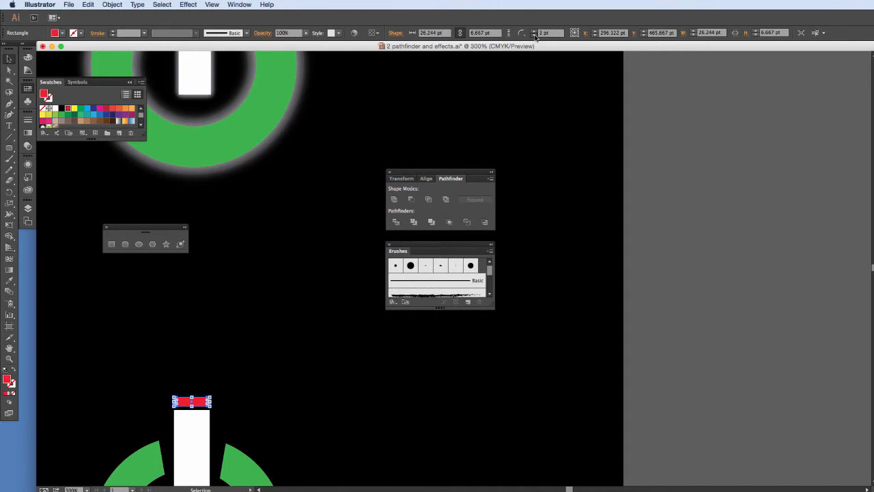
left_click(535, 35)
left_click_drag(192, 407, 190, 401)
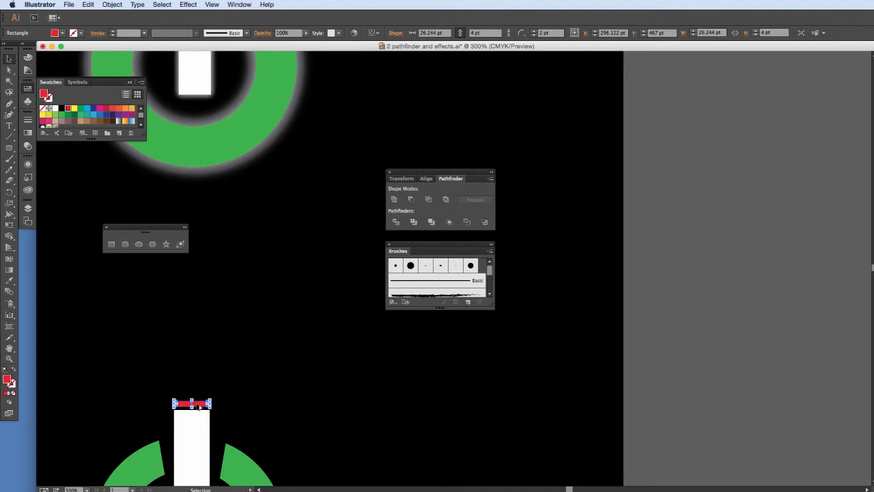
left_click_drag(199, 406, 200, 394)
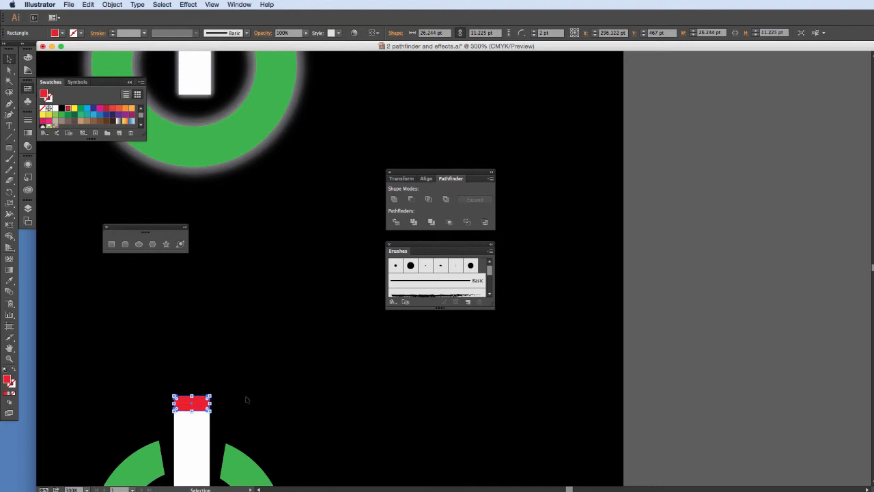
key("ctrl+z")
key("a")
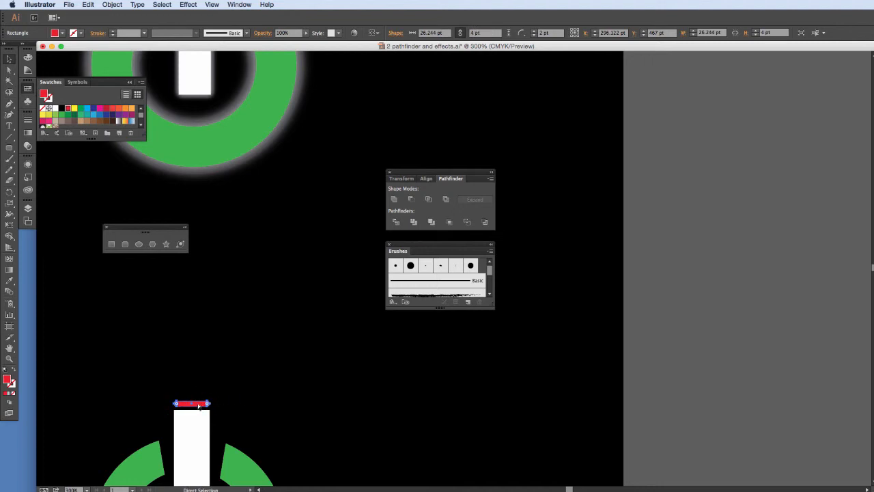
- Duplicate the red stripe directly above itself to make a second stripe on the smokestack, and deselect it
key("v")
left_click_drag(198, 404, 201, 396)
key("super+0")
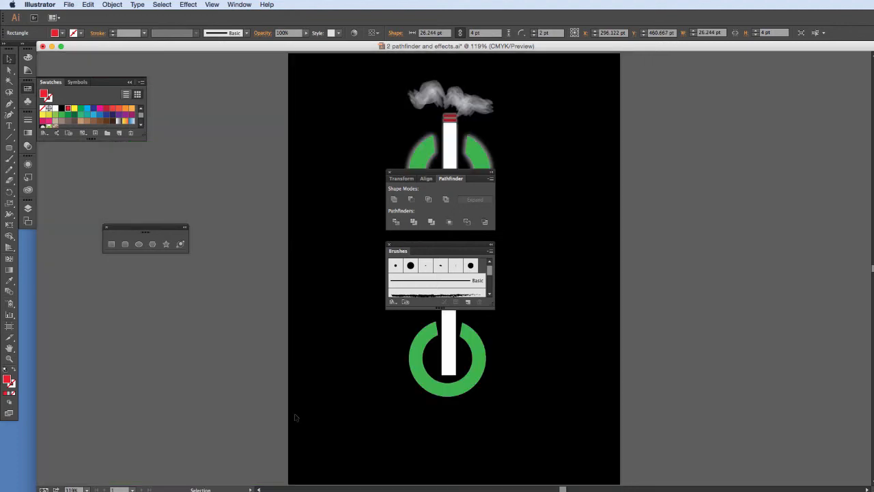
left_click_drag(517, 355, 385, 353)
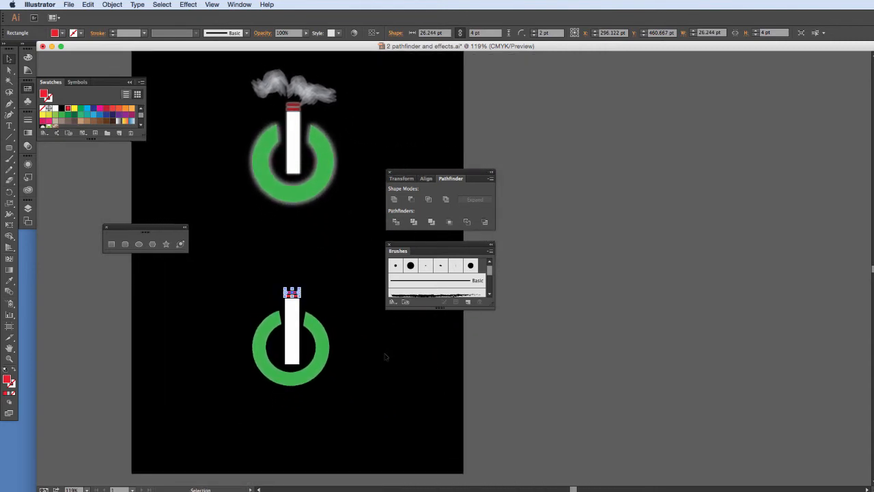
left_click(359, 346)
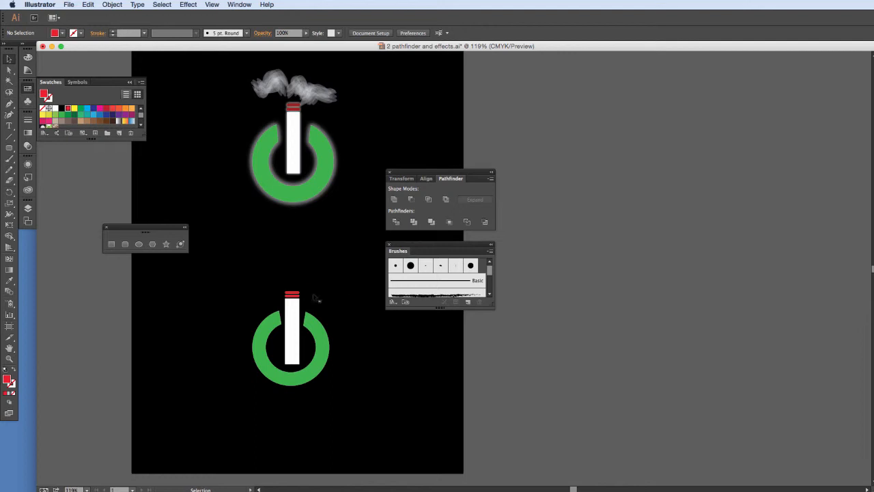
- Start an Outer Glow on all parts of the lower logo in Screen mode with pale yellow E5E5A1 and preview it
left_click_drag(228, 286, 348, 401)
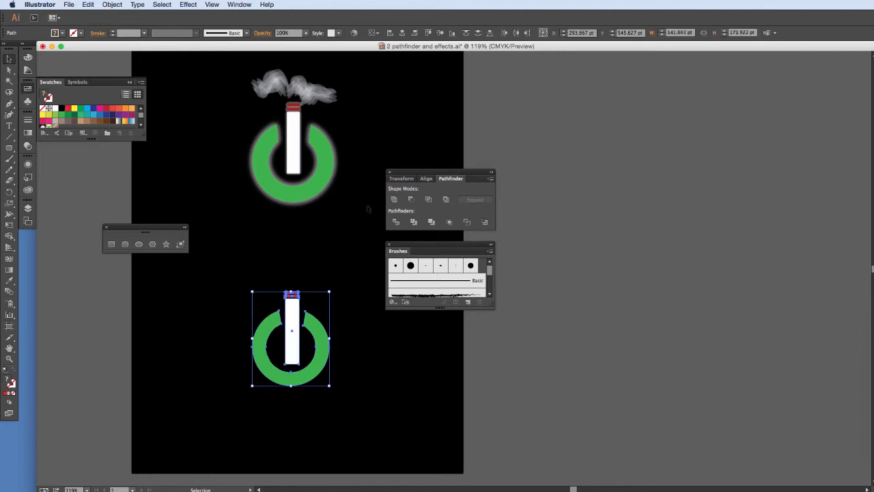
left_click(367, 384)
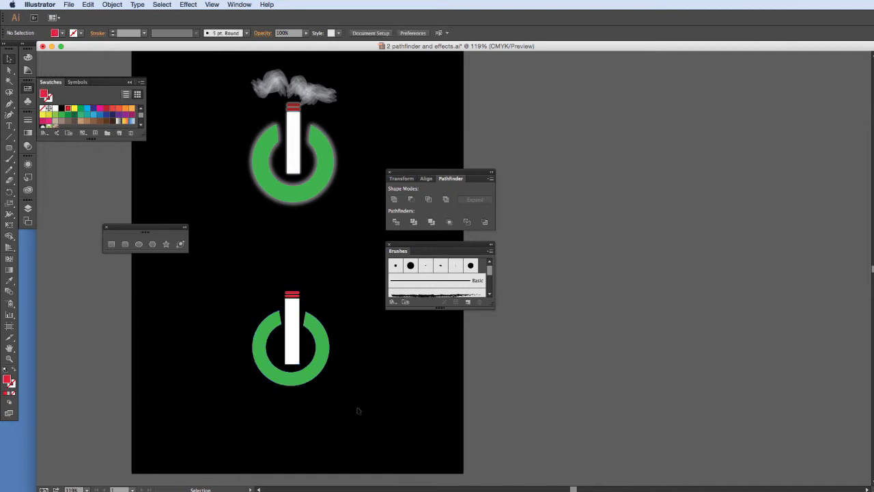
left_click_drag(355, 399, 228, 269)
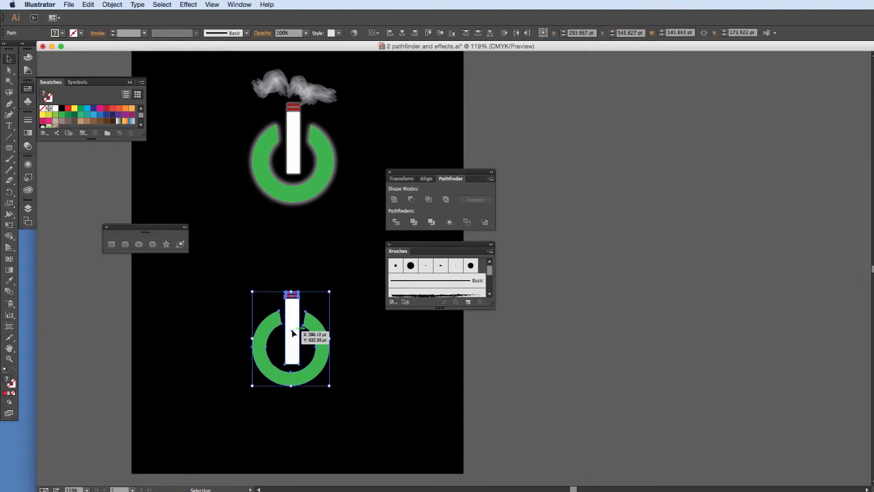
left_click(189, 5)
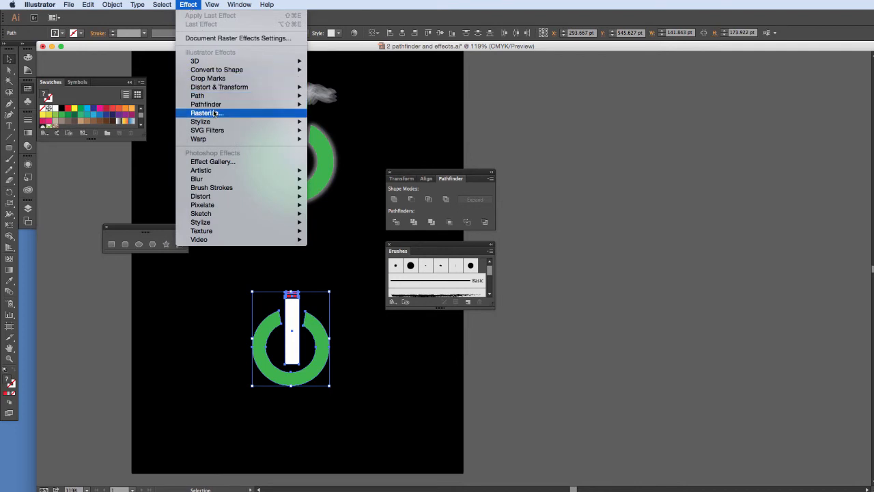
mouse_move(217, 122)
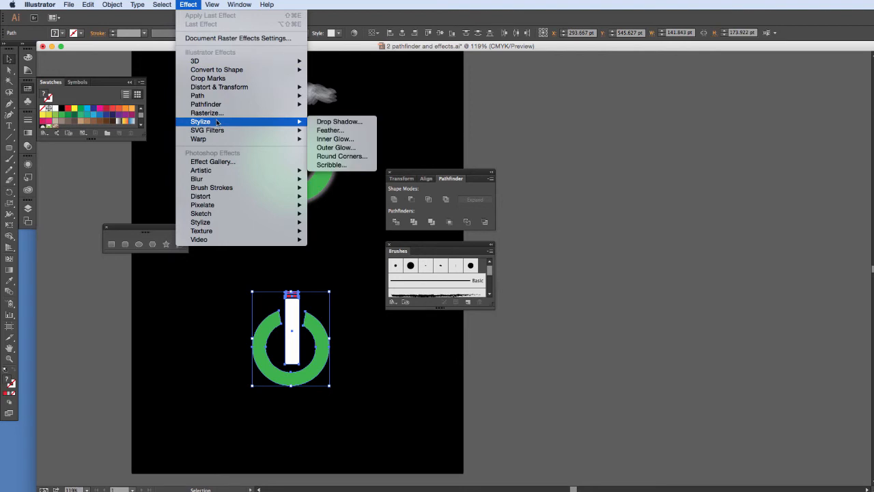
left_click(338, 149)
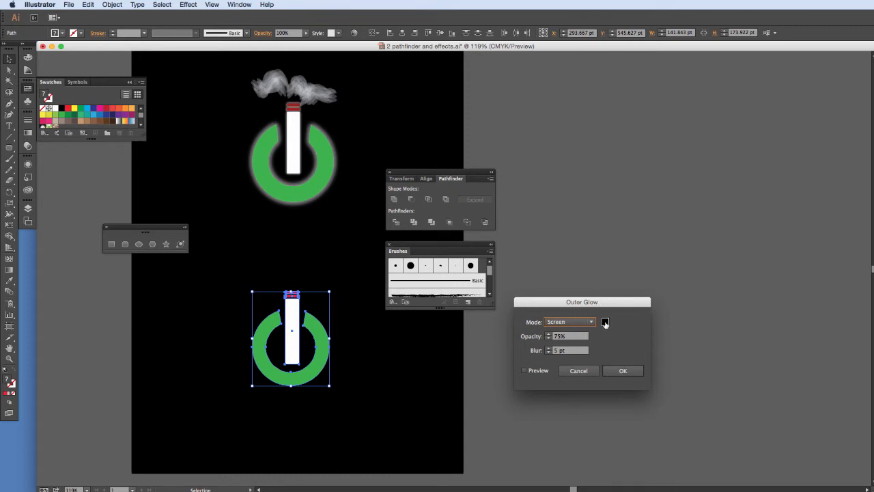
left_click(605, 322)
left_click(591, 383)
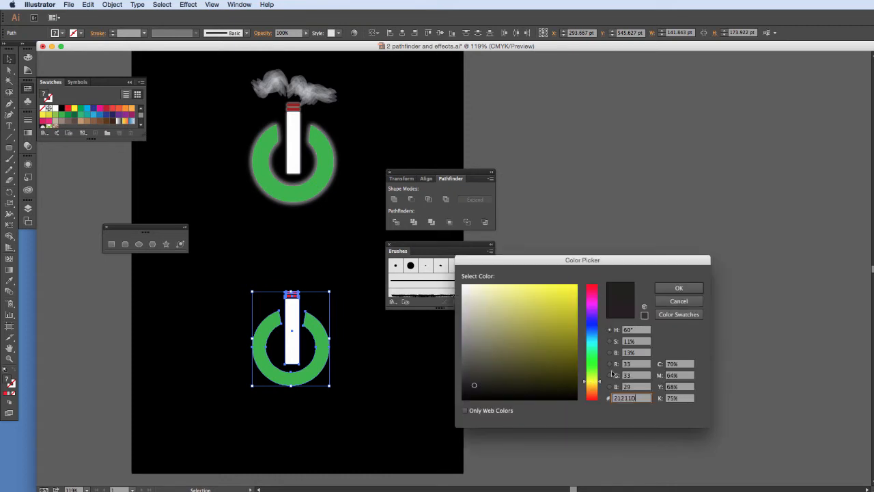
left_click(496, 295)
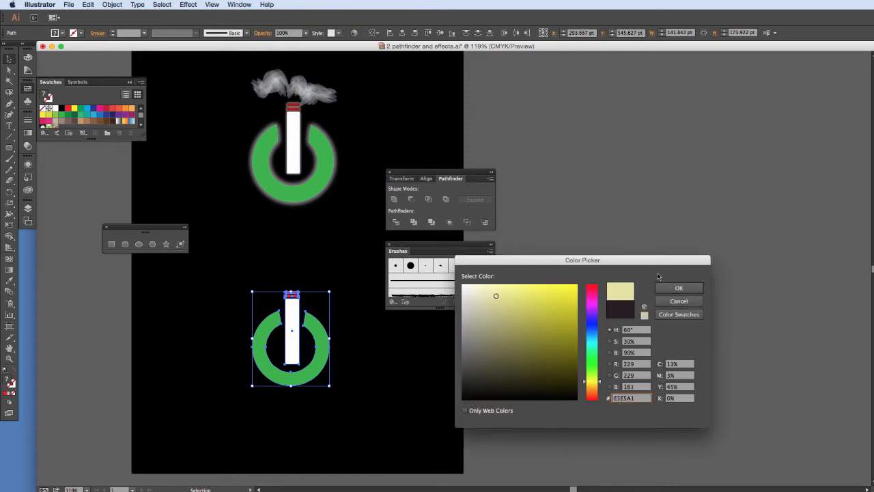
left_click(679, 287)
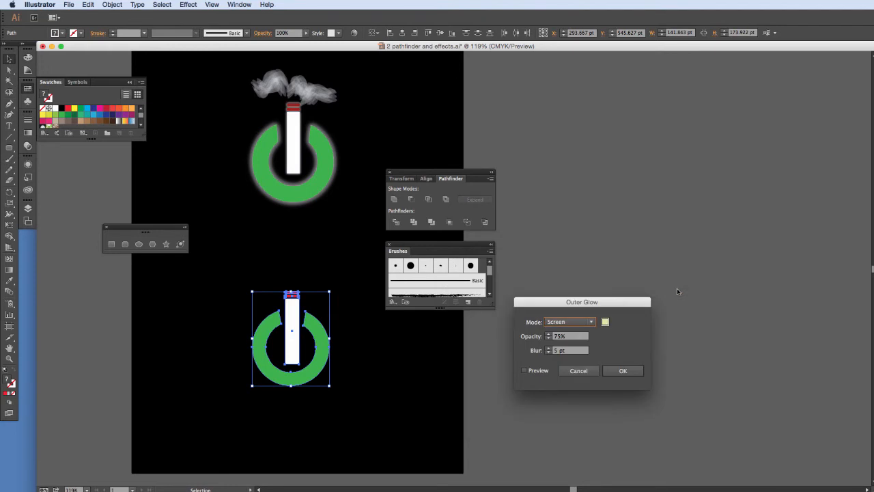
left_click(524, 371)
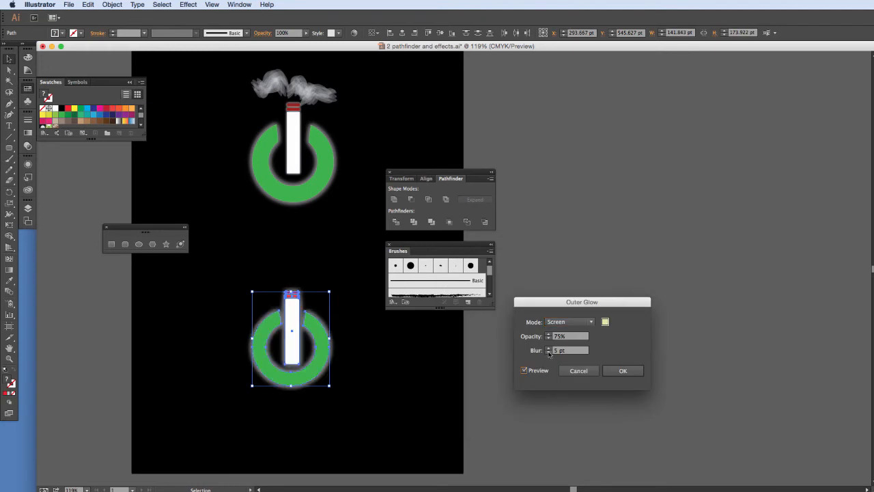
- Set the glow's blur to 4 pt, raise its opacity slightly above 75%, and apply the effect
left_click(549, 352)
left_click(549, 353)
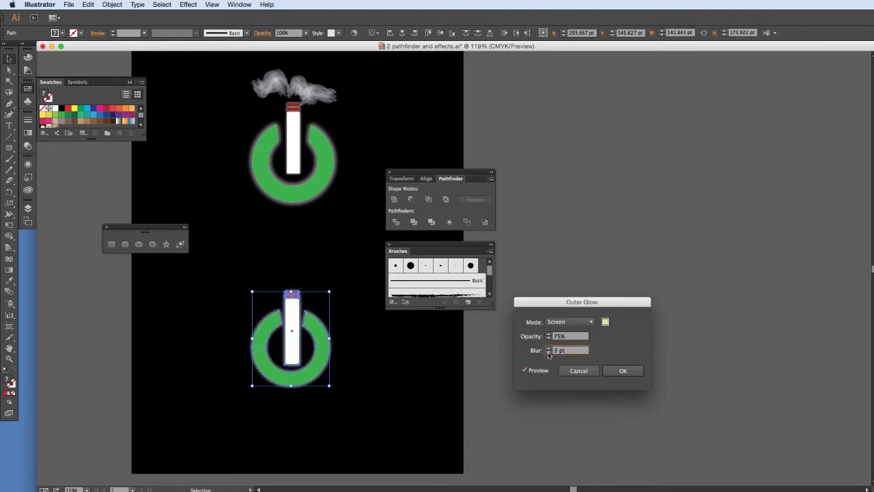
left_click(548, 347)
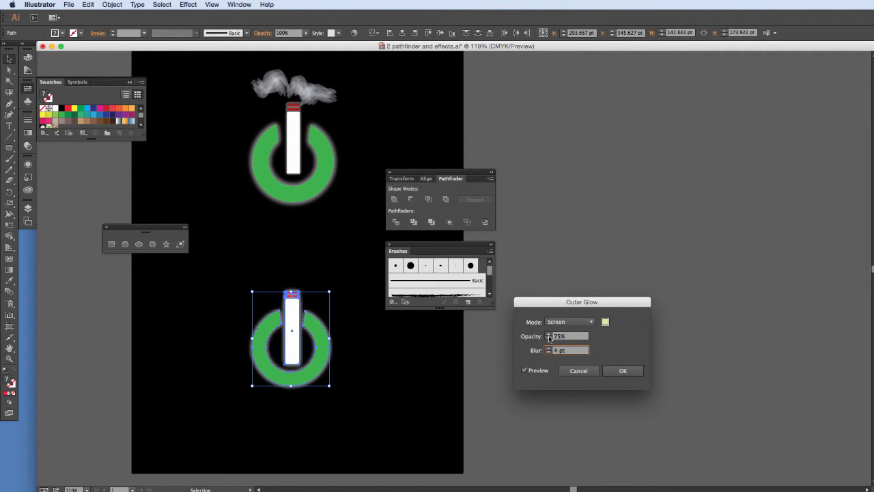
left_click(549, 335)
left_click(549, 334)
left_click(548, 335)
left_click(549, 335)
left_click(548, 335)
left_click(548, 335)
left_click(618, 370)
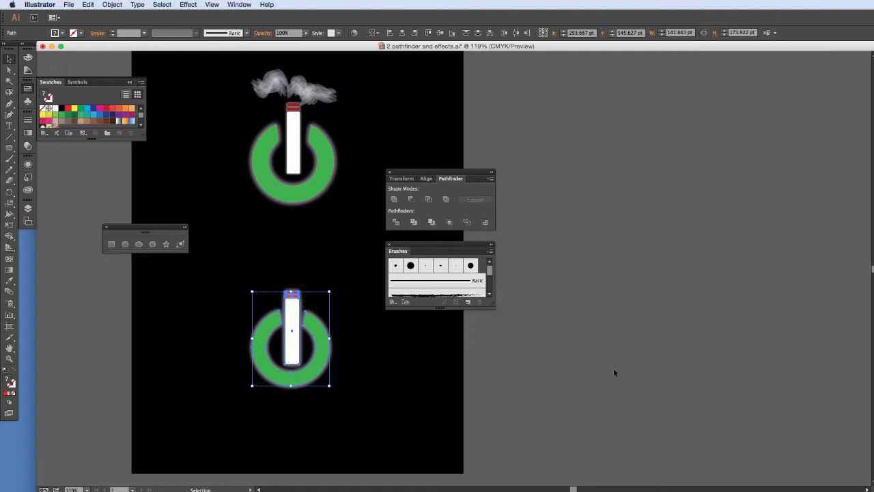
- Try to narrow the lower logo's white vertical bar slightly from one side, and deselect it
left_click(425, 350)
left_click(301, 331)
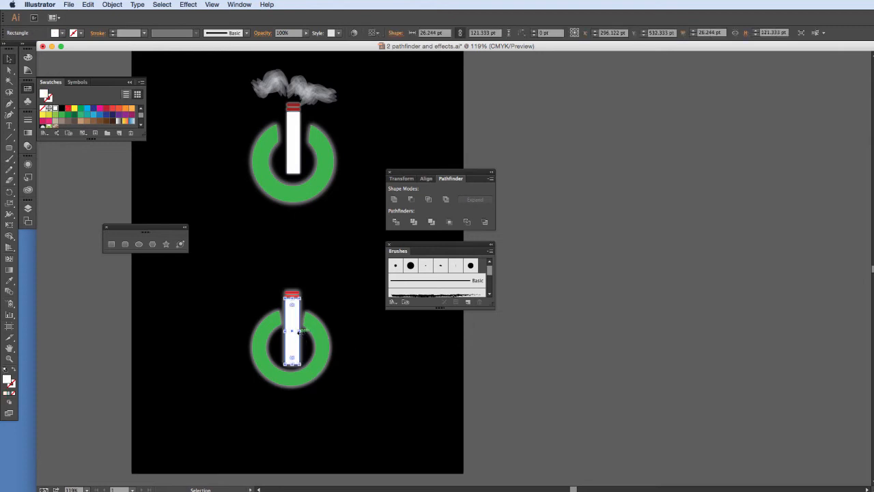
left_click_drag(299, 329, 297, 331)
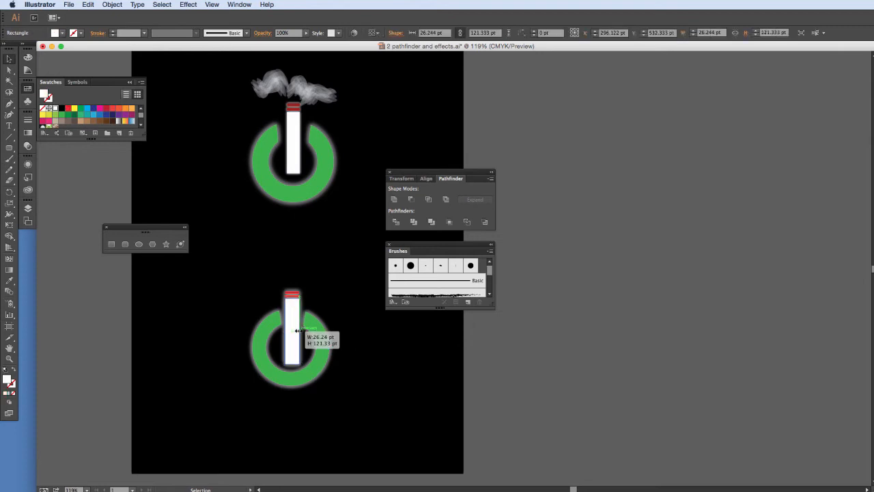
left_click(366, 332)
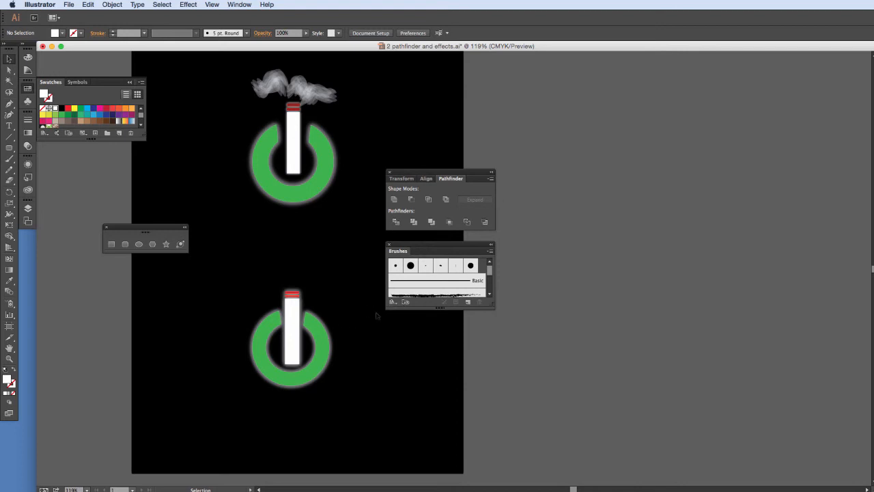
- Enlarge the brush list, open the Artistic_Paintbrush library, and place it beside the list, enlarged to show more brushes
left_click_drag(496, 307, 495, 408)
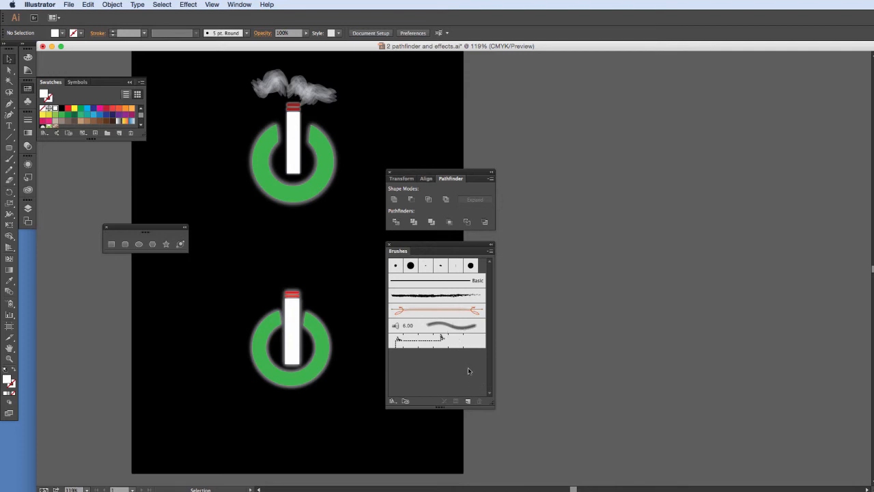
left_click(490, 250)
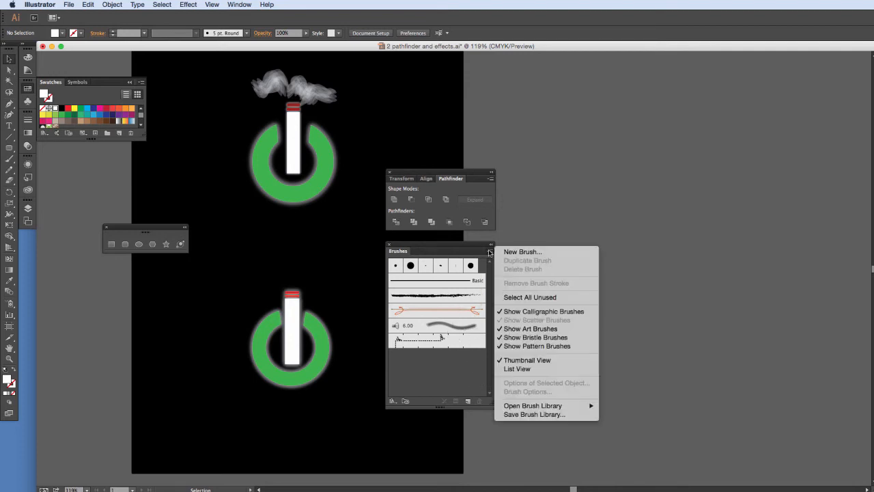
mouse_move(548, 407)
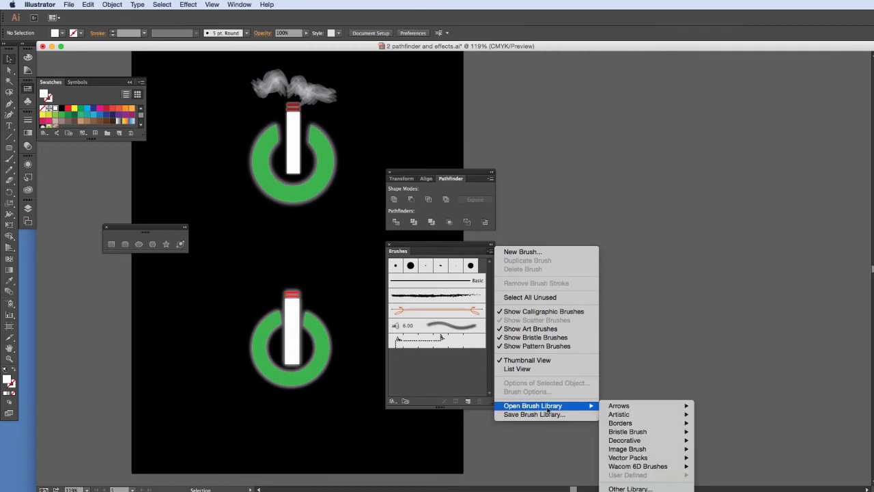
mouse_move(627, 418)
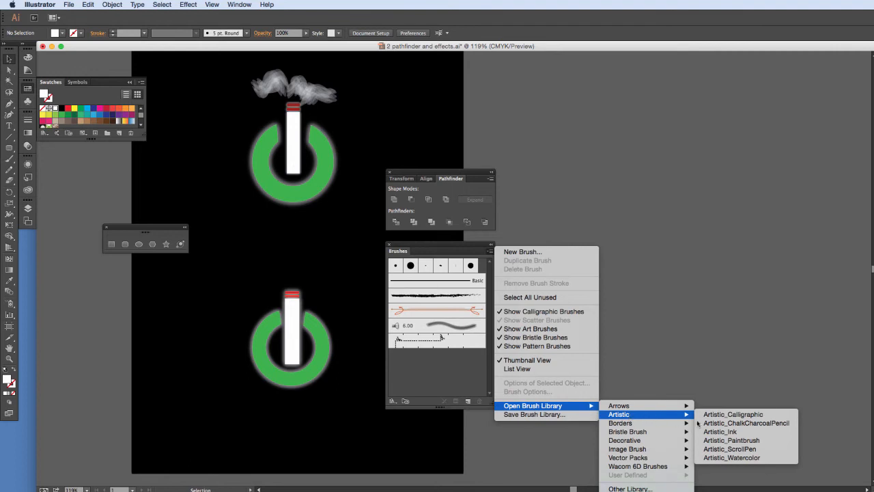
left_click(724, 441)
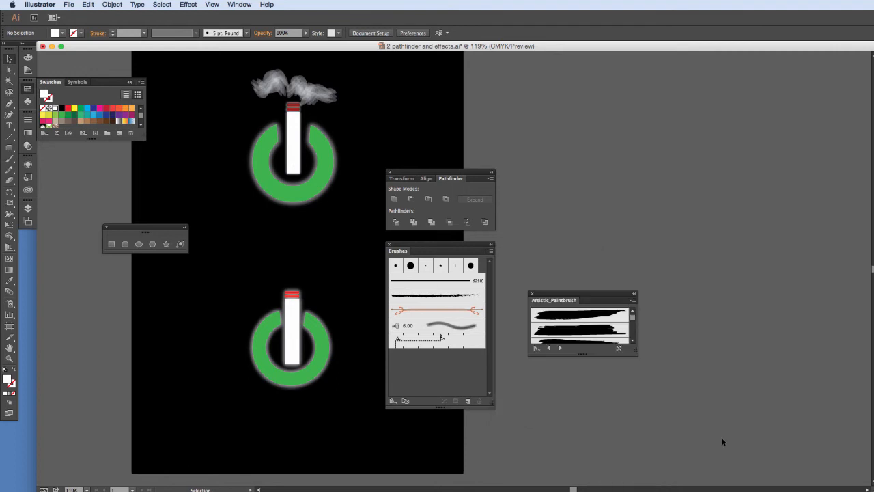
left_click_drag(634, 349, 634, 463)
left_click_drag(564, 300, 532, 157)
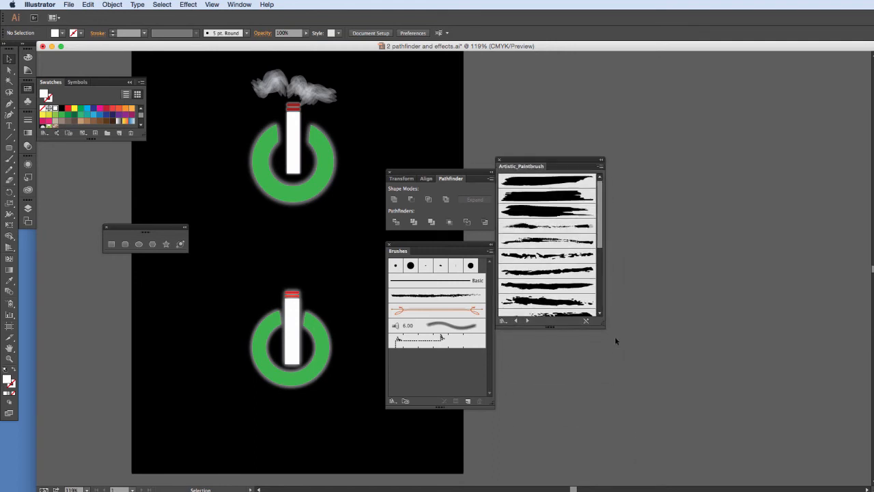
left_click_drag(603, 325, 628, 454)
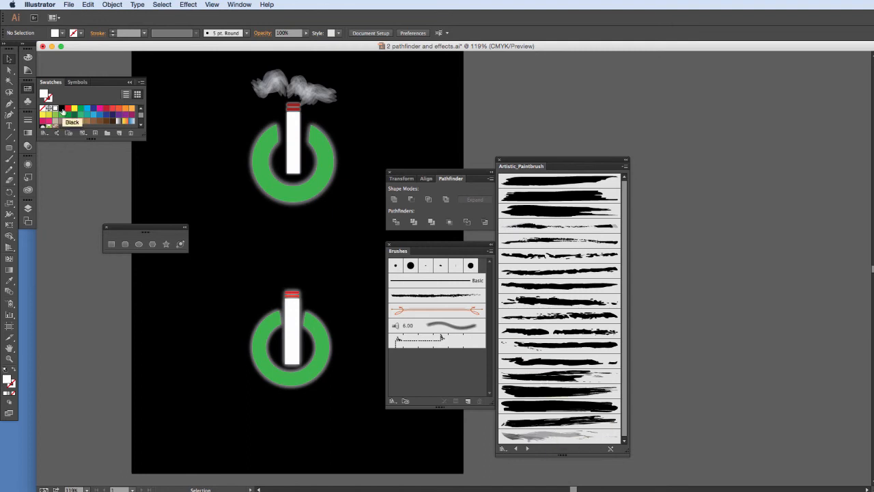
- Paint two white smoke plumes above the lower smokestack with the translucent gray Artistic_Paintbrush brush at 60% opacity
left_click(10, 159)
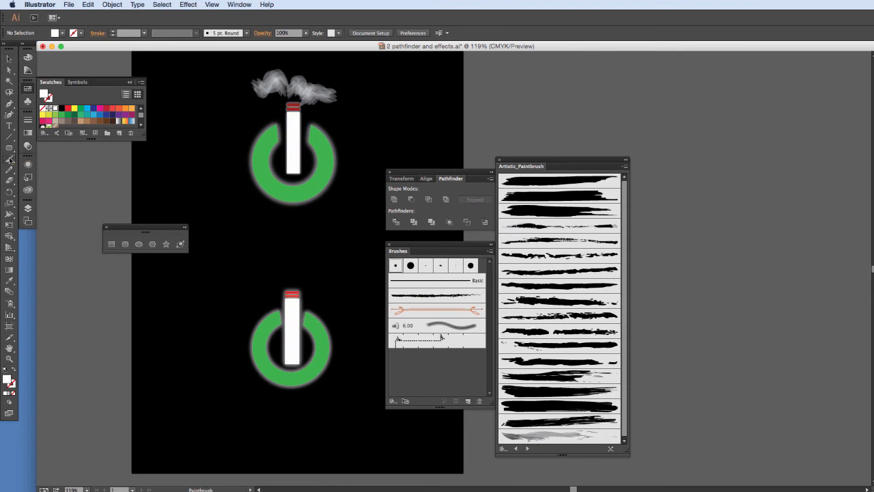
left_click(565, 436)
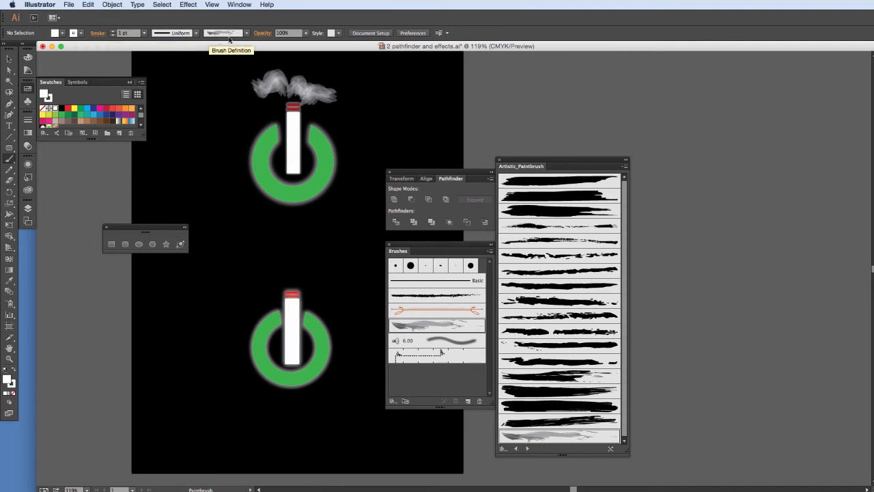
left_click(304, 32)
left_click_drag(308, 43, 291, 44)
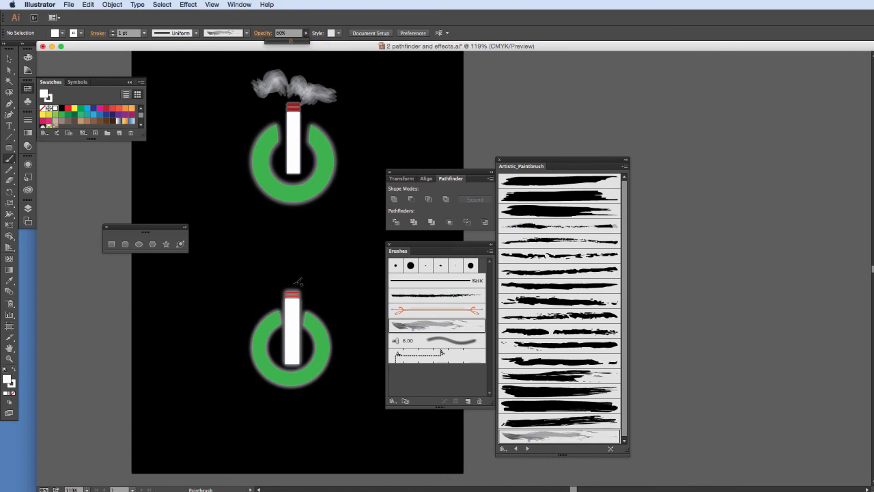
mouse_move(295, 287)
left_mouse_down()
mouse_move(329, 275)
mouse_move(242, 263)
left_mouse_up()
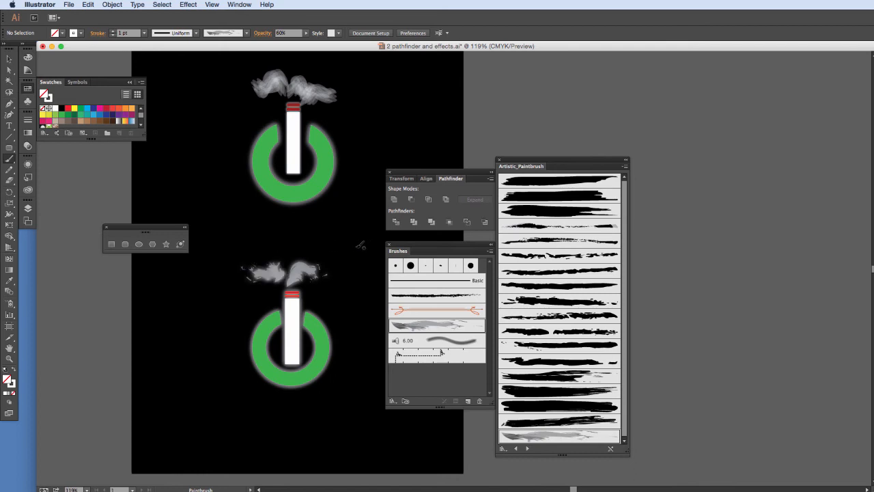
- Delete both smoke strokes above the lower smokestack
left_click(9, 58)
left_click(308, 273)
key("Delete")
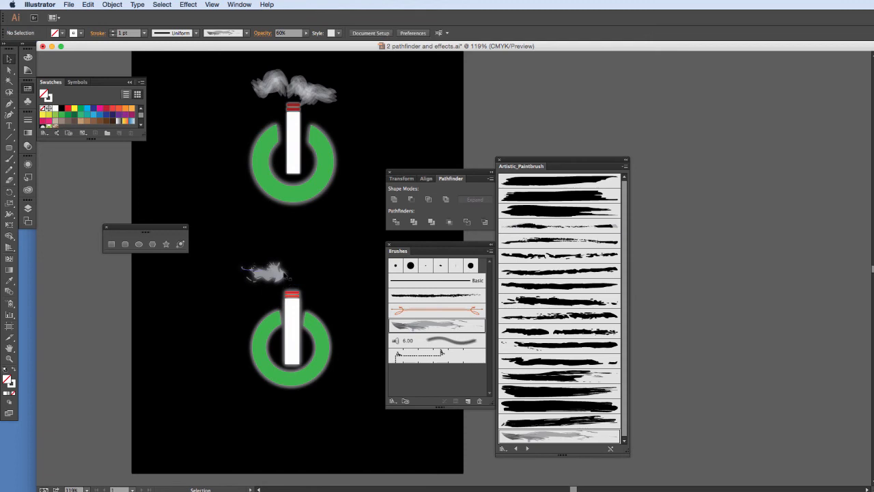
left_click(279, 274)
key("Delete")
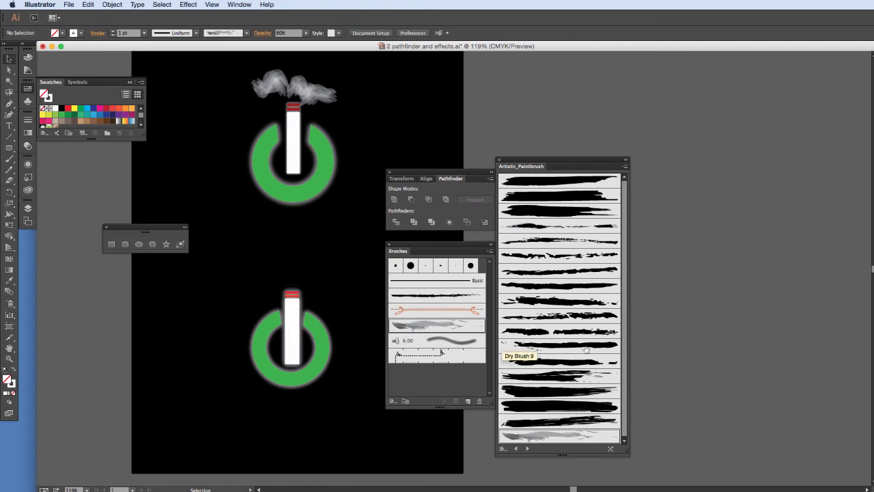
- Paint two wavy smoke plumes spreading to either side above the lower smokestack with the 6.00 bristle brush
left_click(465, 345)
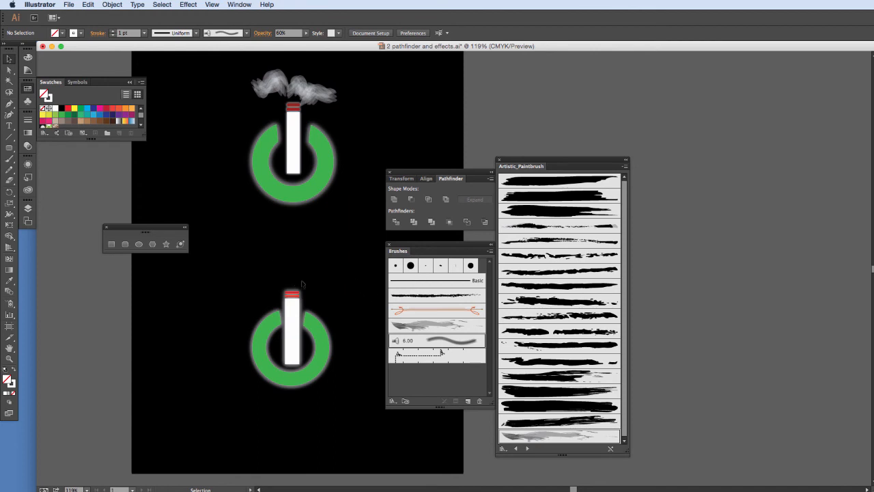
key("b")
mouse_move(295, 273)
left_mouse_down()
mouse_move(333, 263)
mouse_move(283, 270)
mouse_move(269, 252)
mouse_move(241, 247)
left_mouse_up()
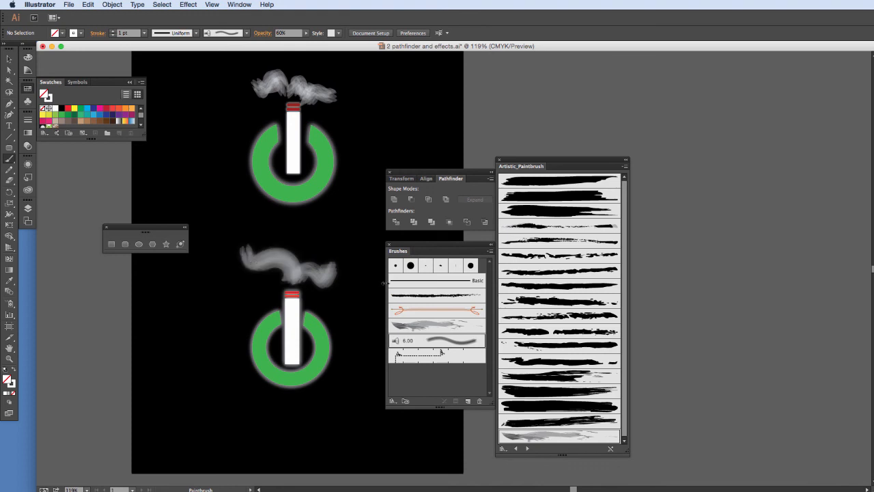
- Lower the opacity of both smoke strokes above the lower smokestack to 19% and deselect them
left_click(8, 59)
left_click(271, 263)
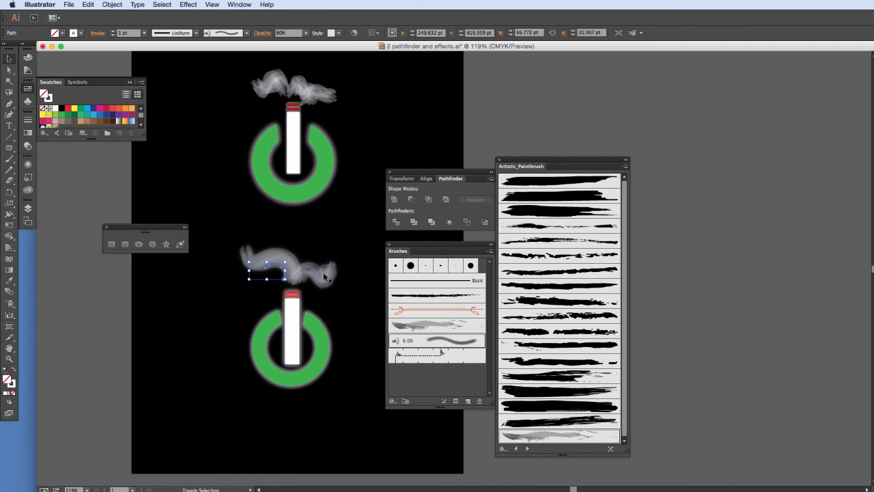
left_click(322, 275, "shift")
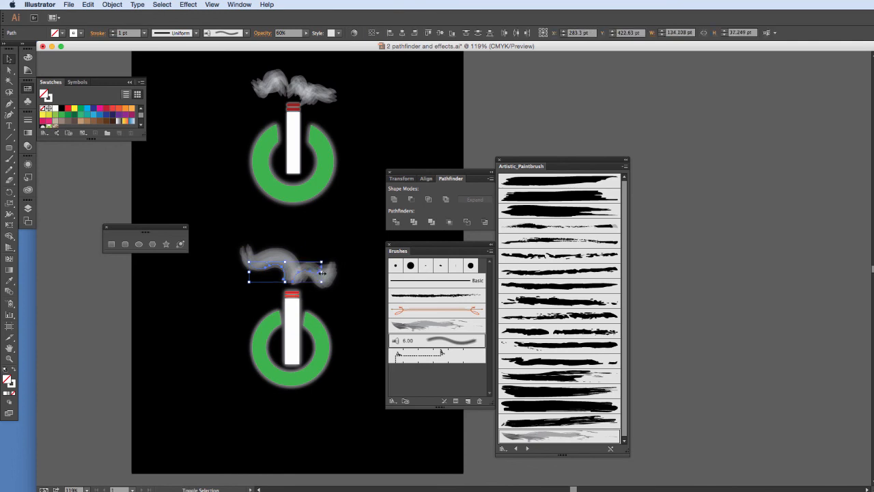
left_click(305, 34)
left_click_drag(291, 42, 275, 43)
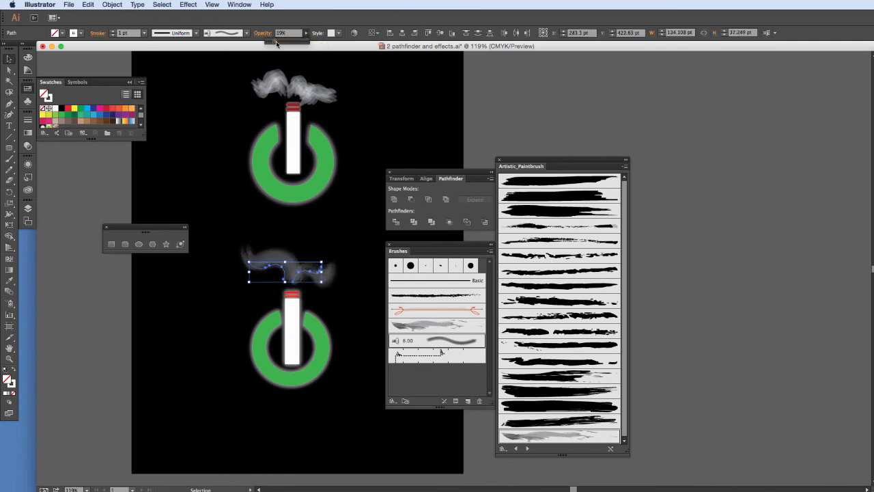
left_click(343, 216)
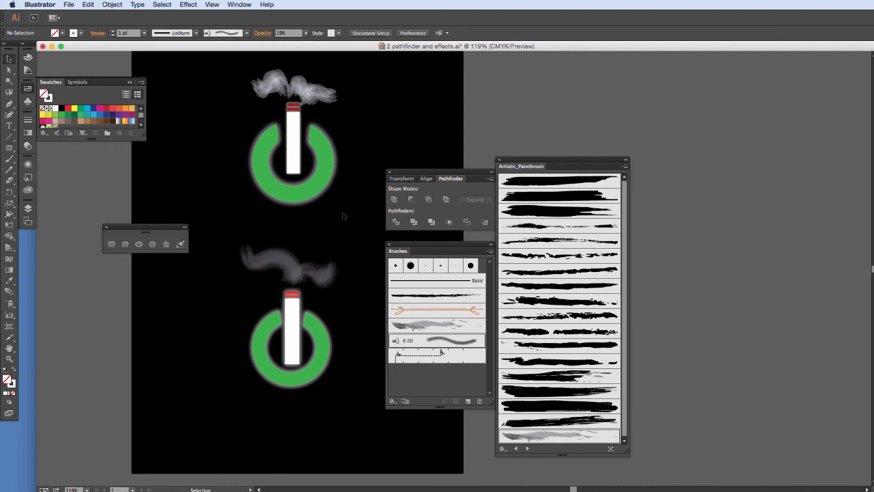